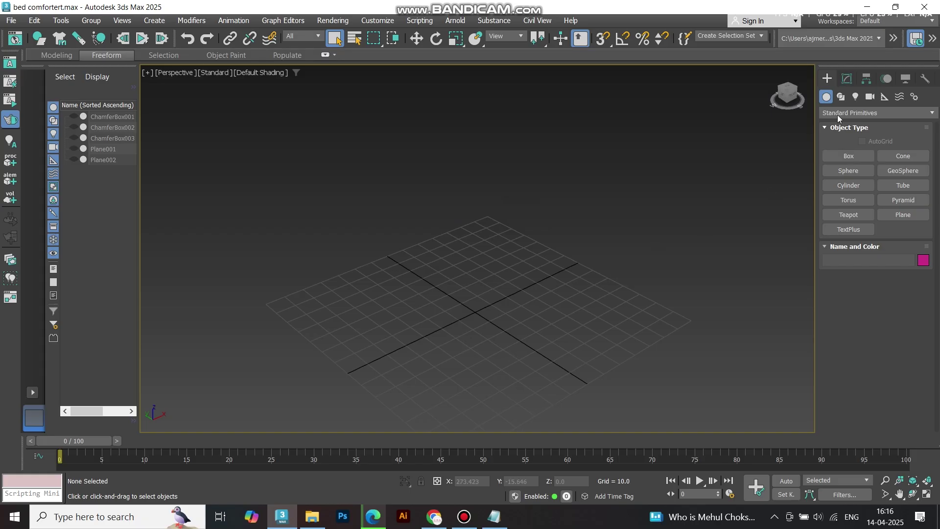
# Create a 100 × 100 × 20 ChamferBox with fillet 1 using Keyboard Entry
pyautogui.click(839, 116)
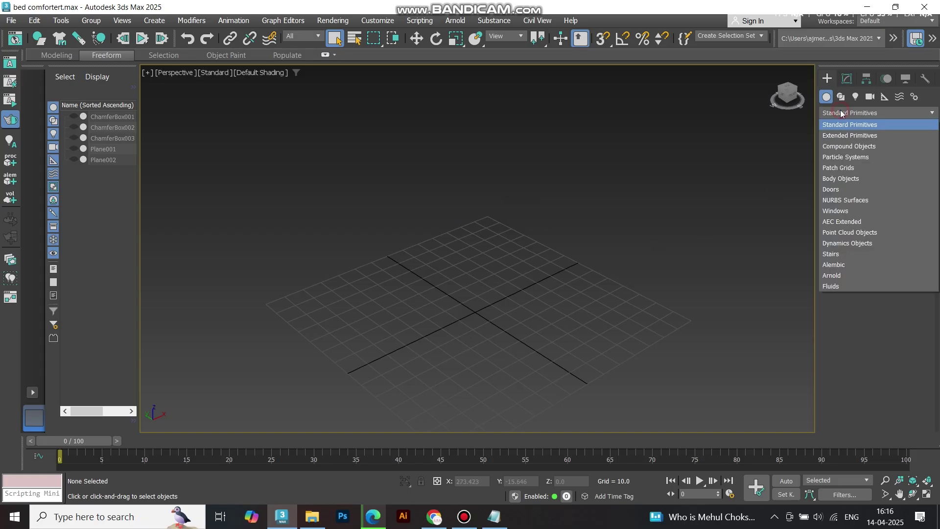
pyautogui.click(843, 136)
pyautogui.click(848, 170)
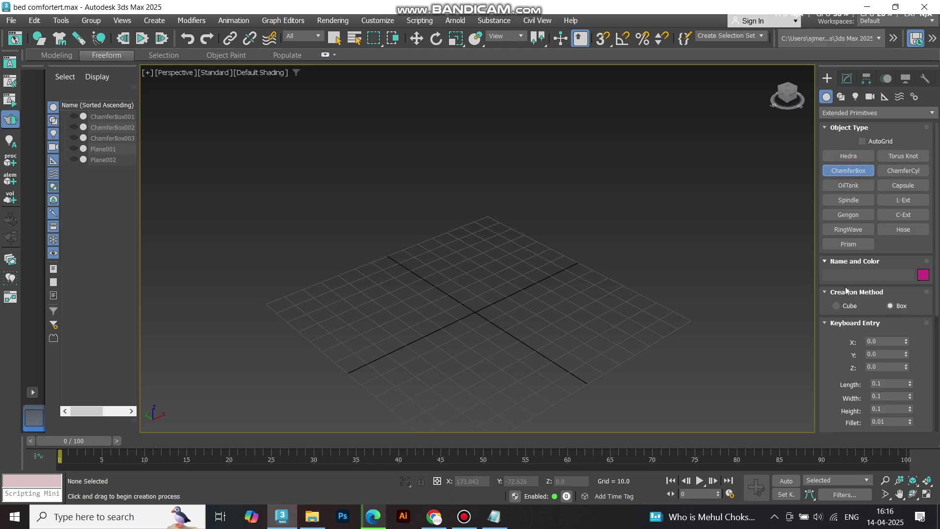
pyautogui.scroll(-3, 921, 350)
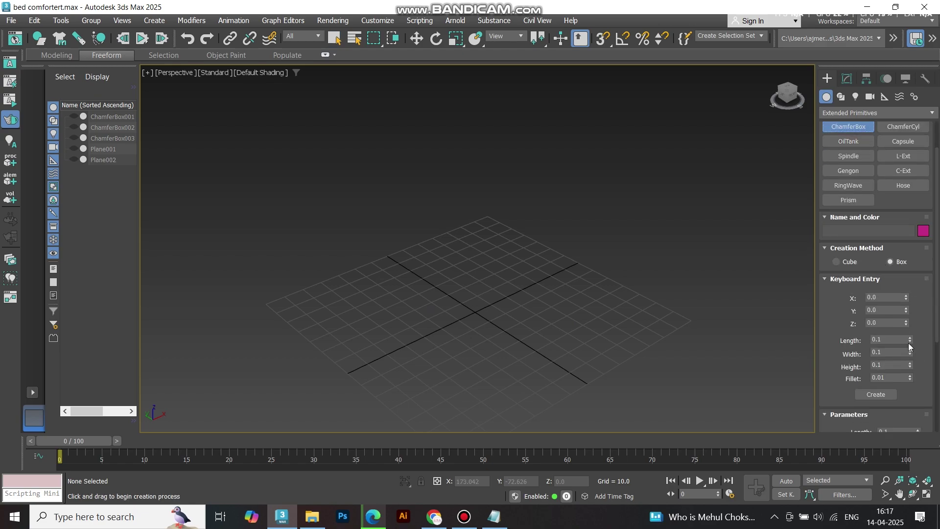
pyautogui.click(903, 339)
pyautogui.write('1')
pyautogui.write('100')
pyautogui.press('Tab')
pyautogui.write('20')
pyautogui.press('Tab')
pyautogui.click(876, 395)
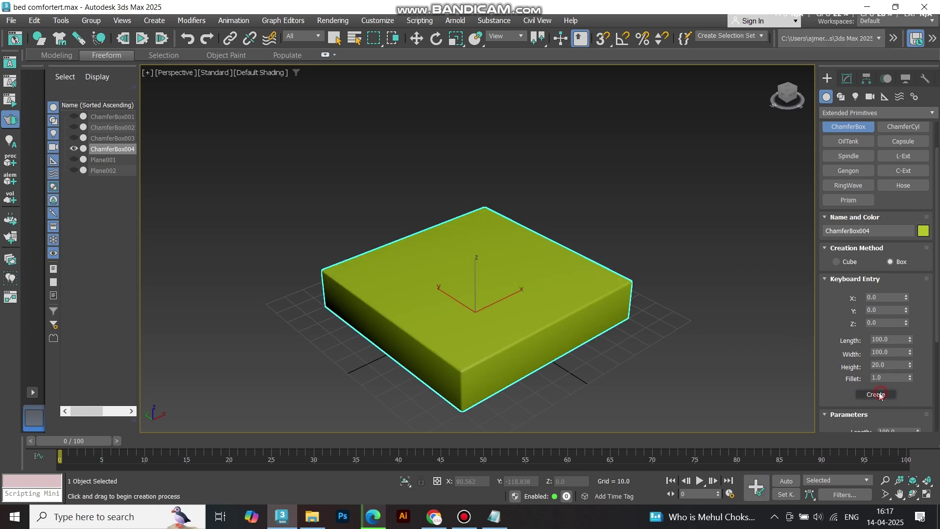
# Set the new chamfer box's object colour to grey
pyautogui.click(923, 231)
pyautogui.click(524, 285)
pyautogui.click(537, 322)
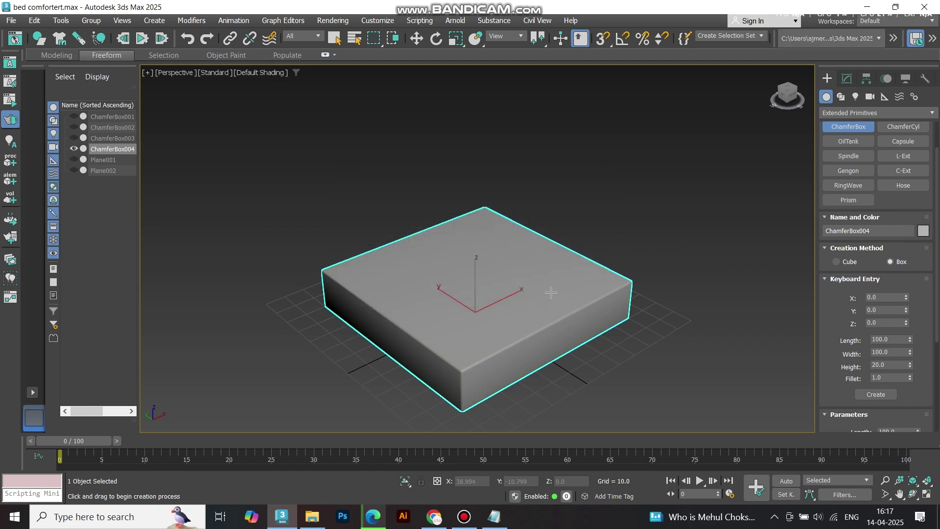
# Make an independent copy of the base chamfer box
pyautogui.rightClick(481, 236)
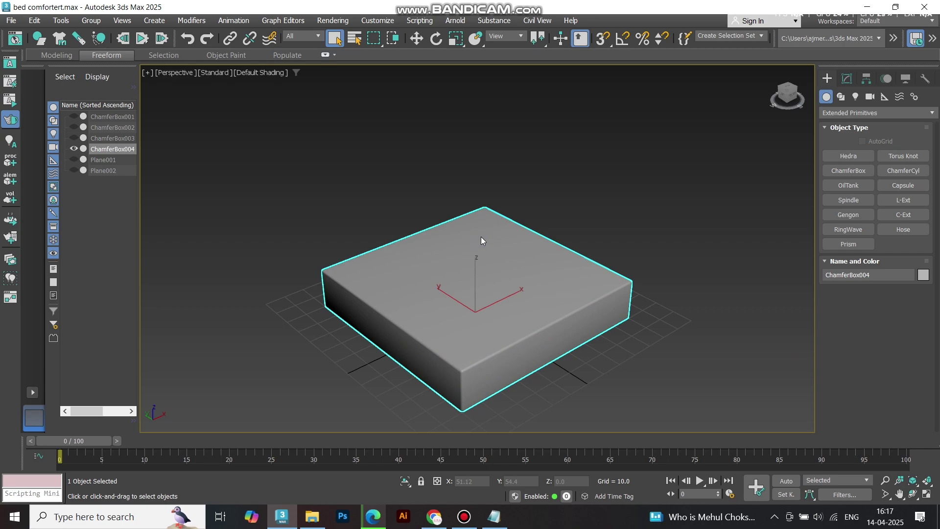
pyautogui.hotkey('ctrl', 'v')
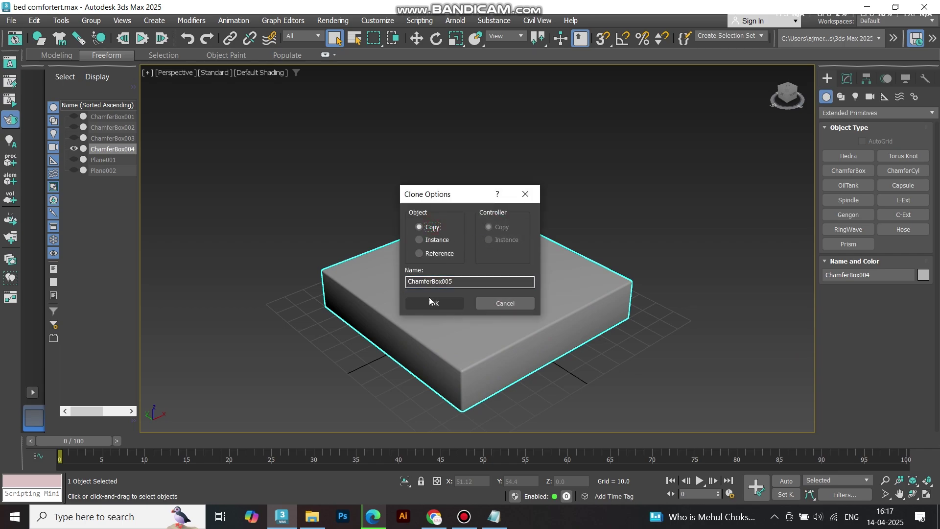
pyautogui.click(431, 302)
# Resize the copy to length 80, width 80, height 10 with fillet 2
pyautogui.click(852, 76)
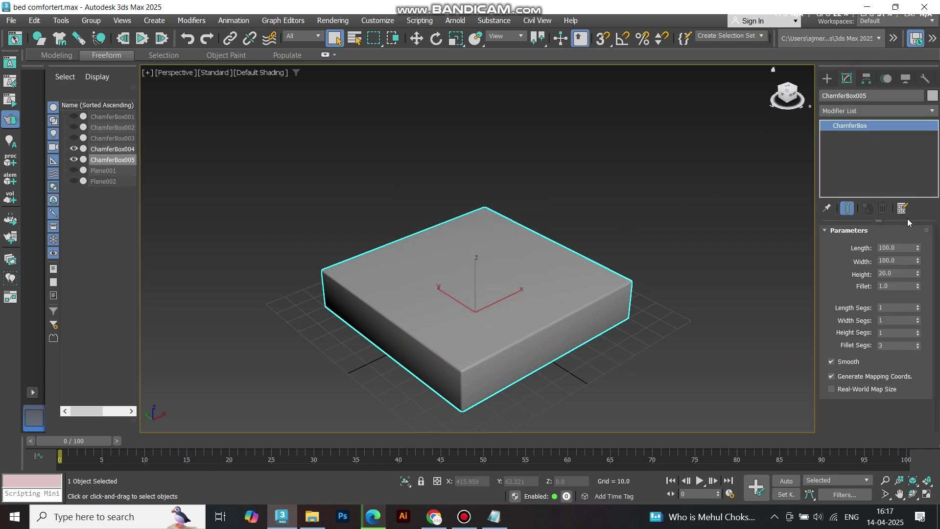
pyautogui.doubleClick(906, 247)
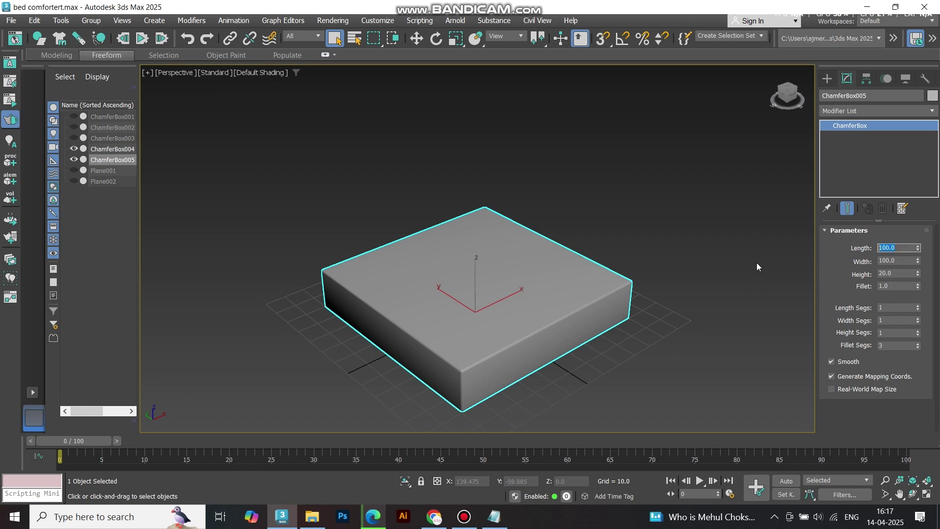
pyautogui.write('80')
pyautogui.press('Tab')
pyautogui.write('80')
pyautogui.press('Tab')
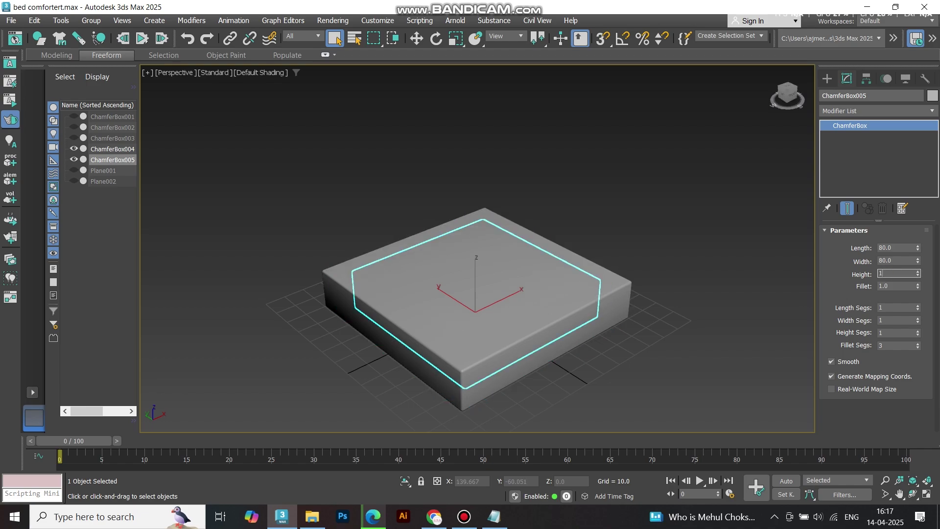
pyautogui.write('10')
pyautogui.press('Tab')
pyautogui.write('2')
pyautogui.press('Return')
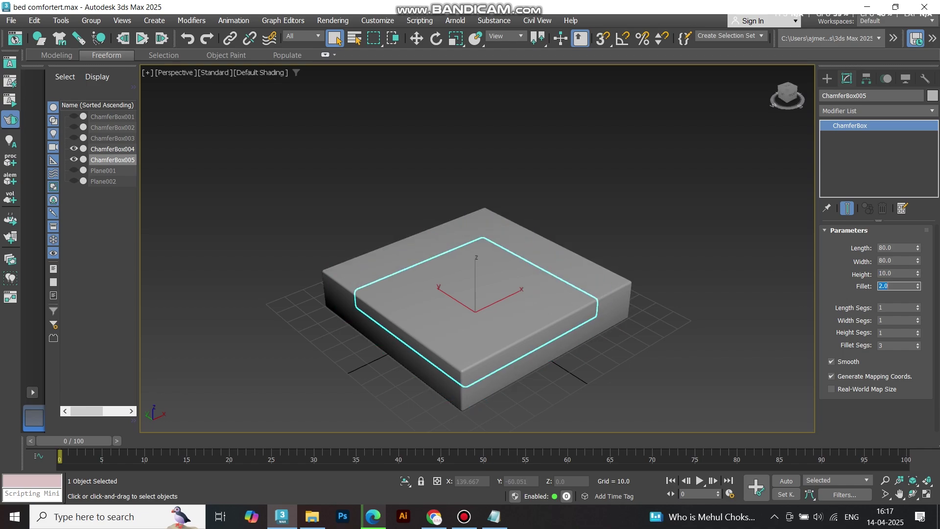
# Move the copy up to Z 20 so it rests on the base
pyautogui.rightClick(486, 324)
pyautogui.click(502, 329)
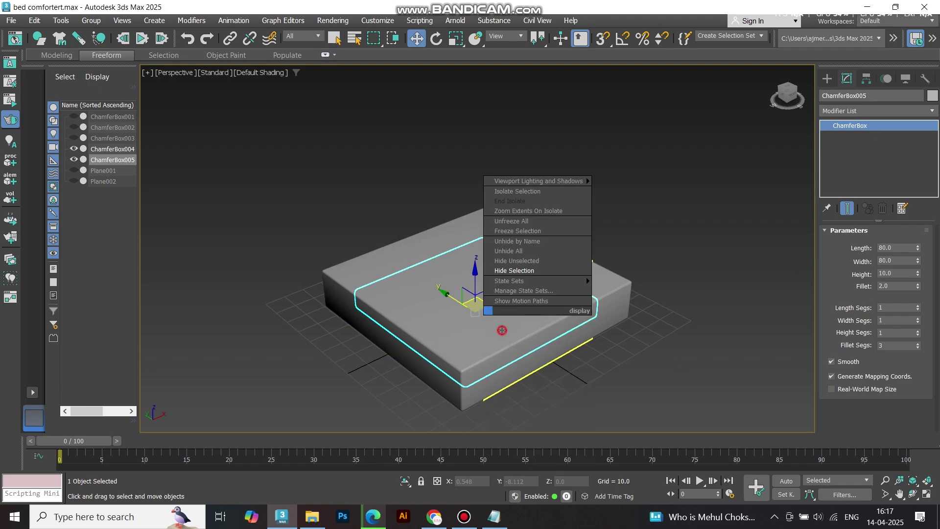
pyautogui.click(566, 481)
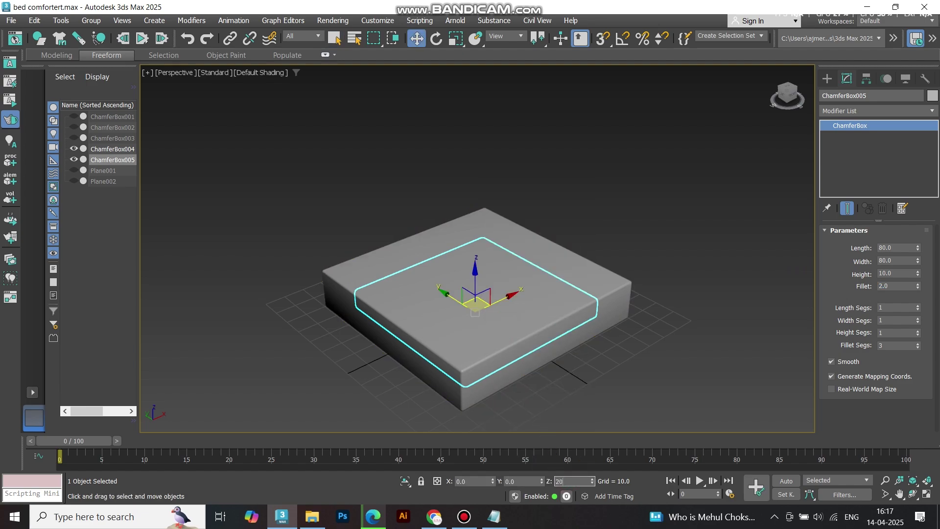
pyautogui.write('20')
pyautogui.press('Return')
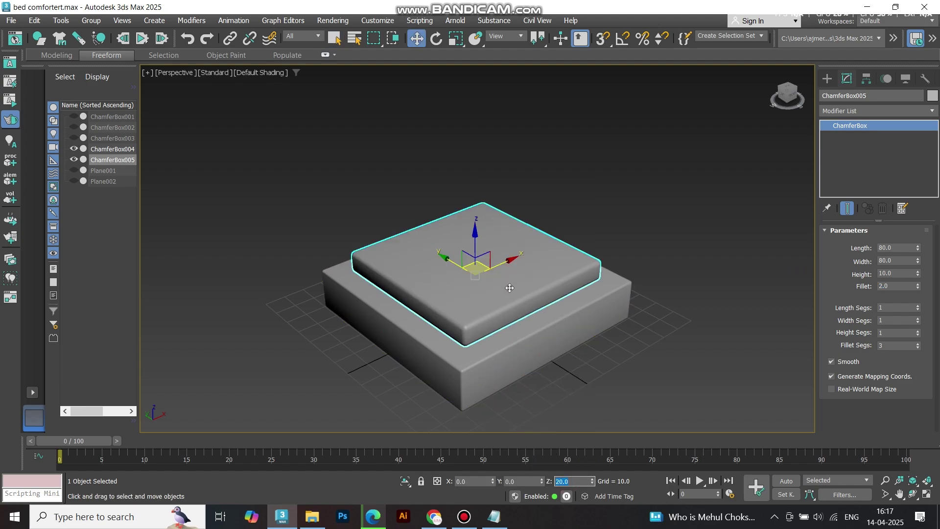
# Copy the mattress and reshape the copy to 10 × 100 × 50 with fillet 1
pyautogui.hotkey('ctrl', 'v')
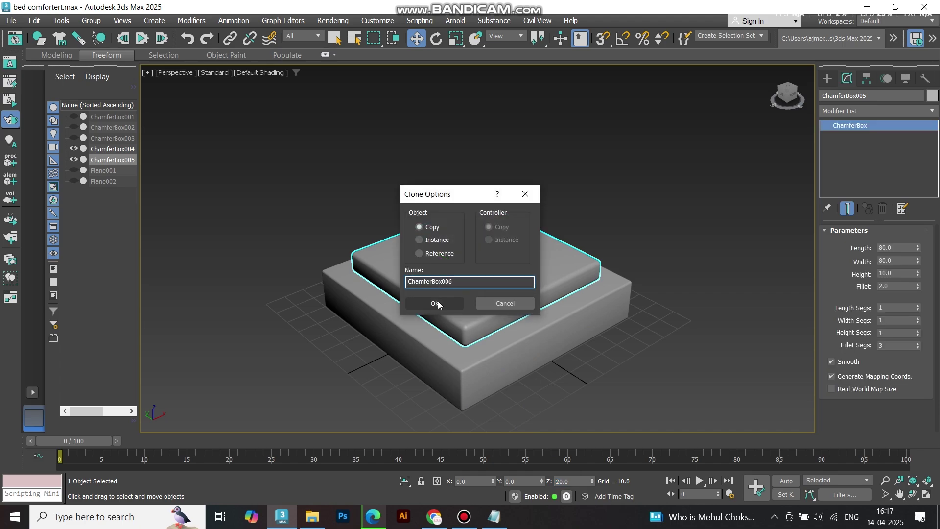
pyautogui.click(434, 302)
pyautogui.doubleClick(899, 248)
pyautogui.write('10')
pyautogui.press('Tab')
pyautogui.write('1')
pyautogui.press('Tab')
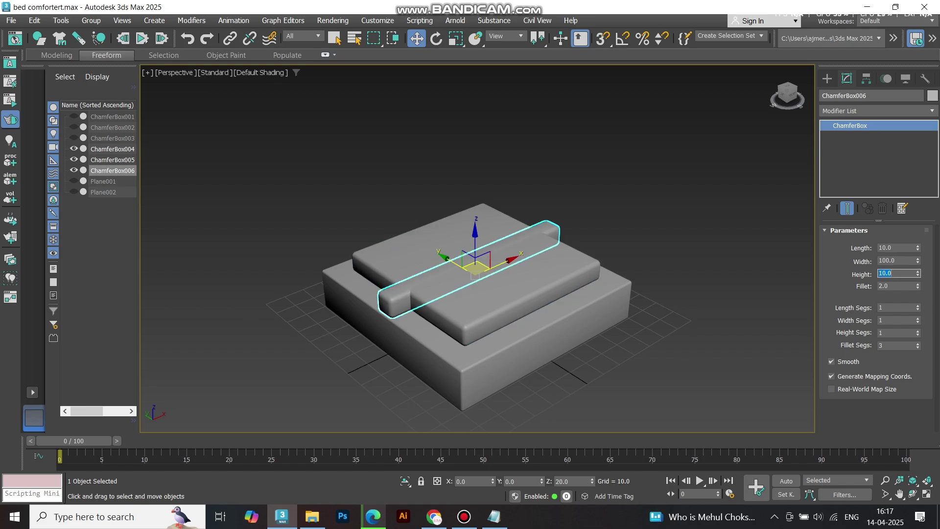
pyautogui.write('50')
pyautogui.press('Tab')
pyautogui.write('1')
pyautogui.press('Return')
pyautogui.click(848, 270)
# Move the headboard to Y 45 behind the bed and deselect it
pyautogui.click(581, 481)
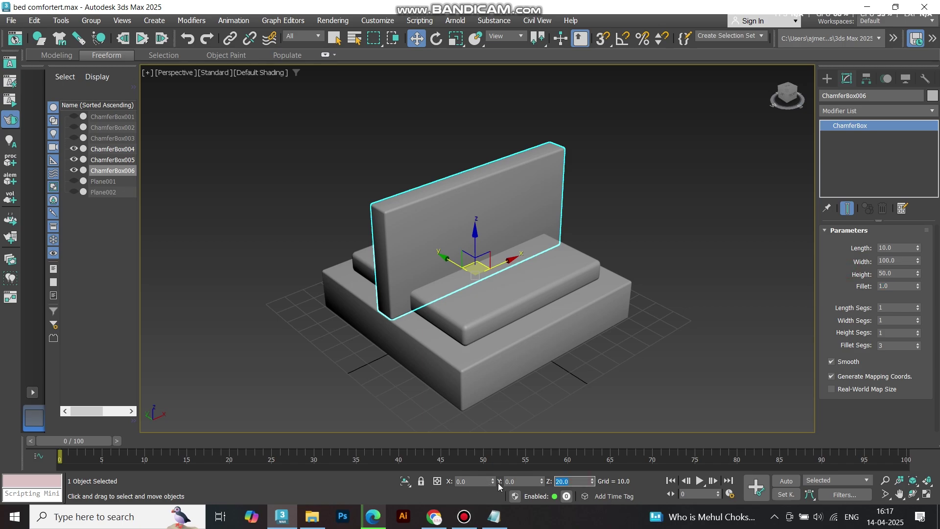
pyautogui.click(516, 481)
pyautogui.write('45')
pyautogui.press('Return')
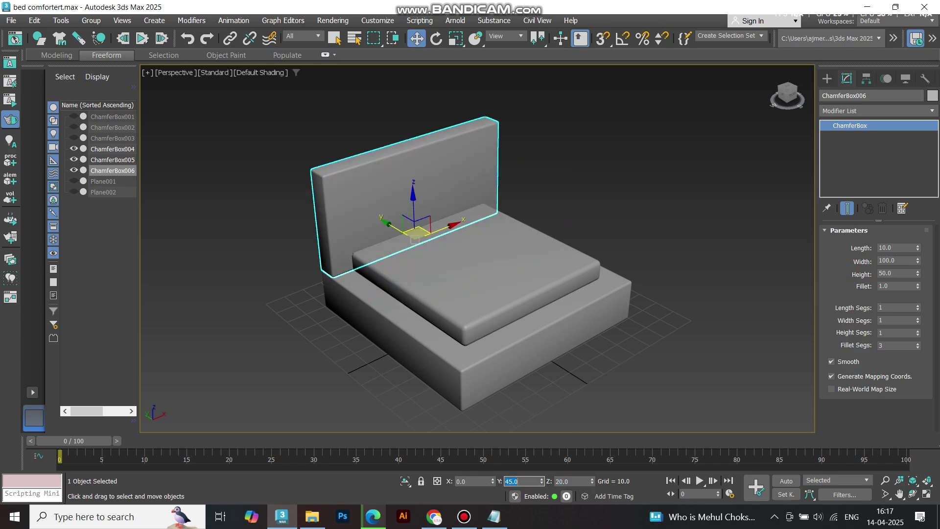
pyautogui.click(657, 336)
pyautogui.moveTo(587, 399)
pyautogui.keyDown('alt'); pyautogui.mouseDown(button='middle')
pyautogui.moveTo(653, 401)
pyautogui.moveTo(581, 398)
pyautogui.mouseUp(button='middle'); pyautogui.keyUp('alt')
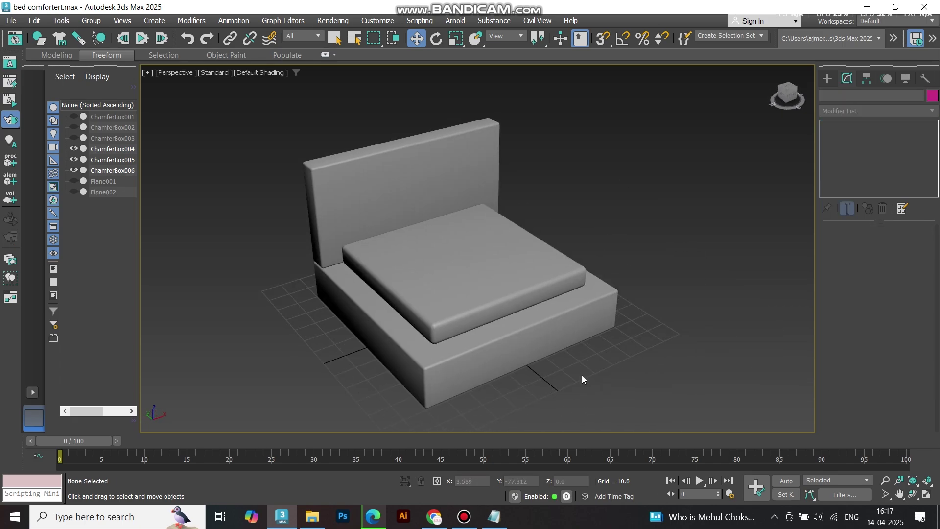
# Create a 125 × 125 standard primitive Plane
pyautogui.click(579, 316)
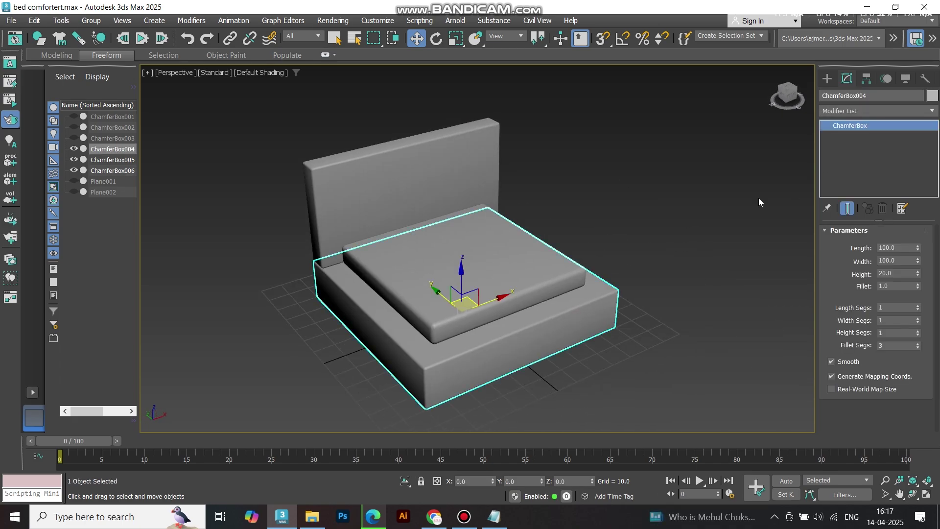
pyautogui.click(726, 237)
pyautogui.click(826, 79)
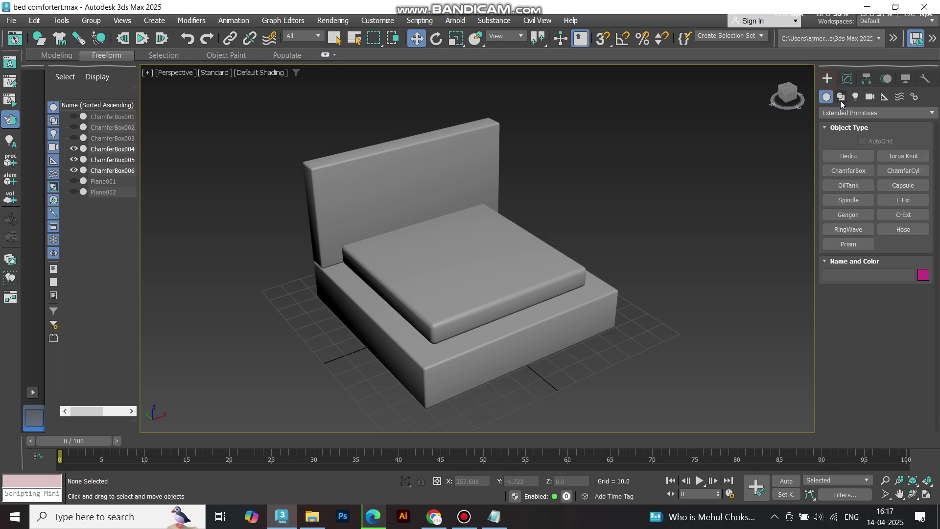
pyautogui.click(841, 113)
pyautogui.click(842, 124)
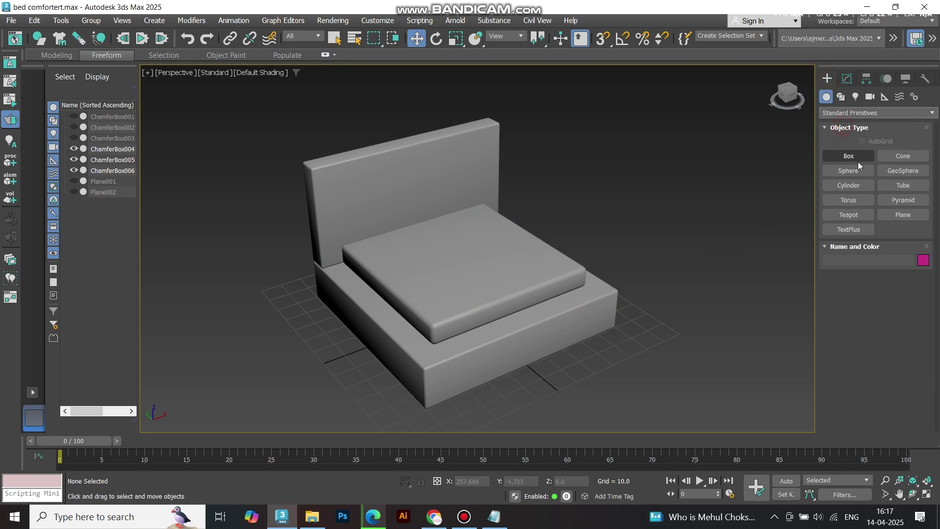
pyautogui.click(892, 216)
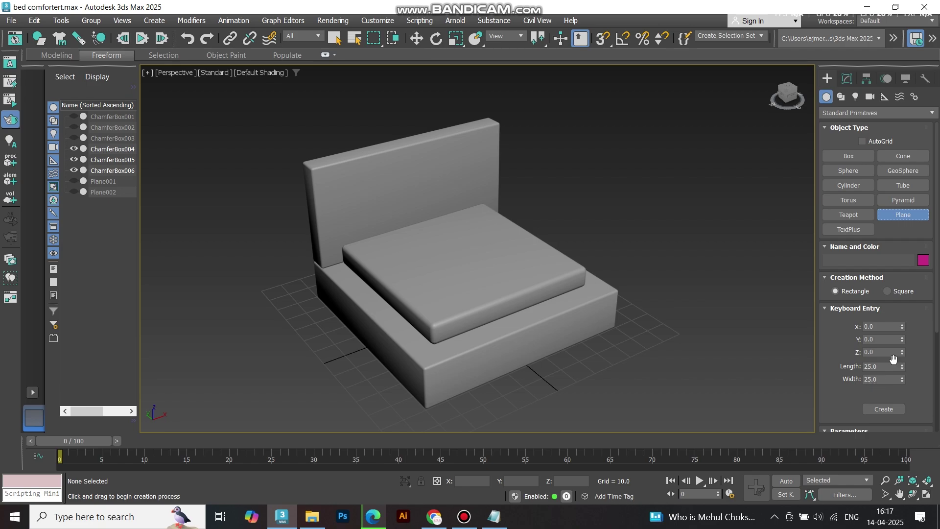
pyautogui.doubleClick(881, 366)
pyautogui.write('125')
pyautogui.press('Tab')
pyautogui.click(884, 408)
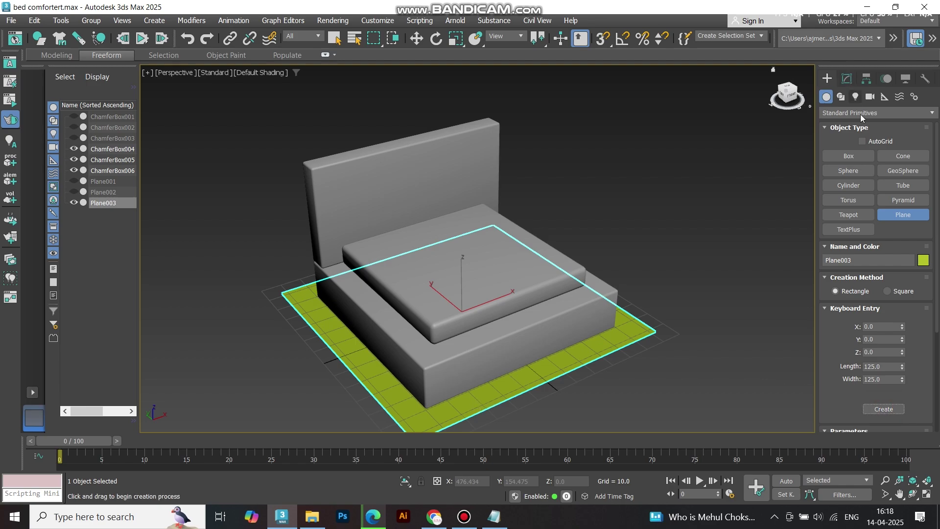
# Colour the plane pink and raise it above the bed
pyautogui.click(923, 261)
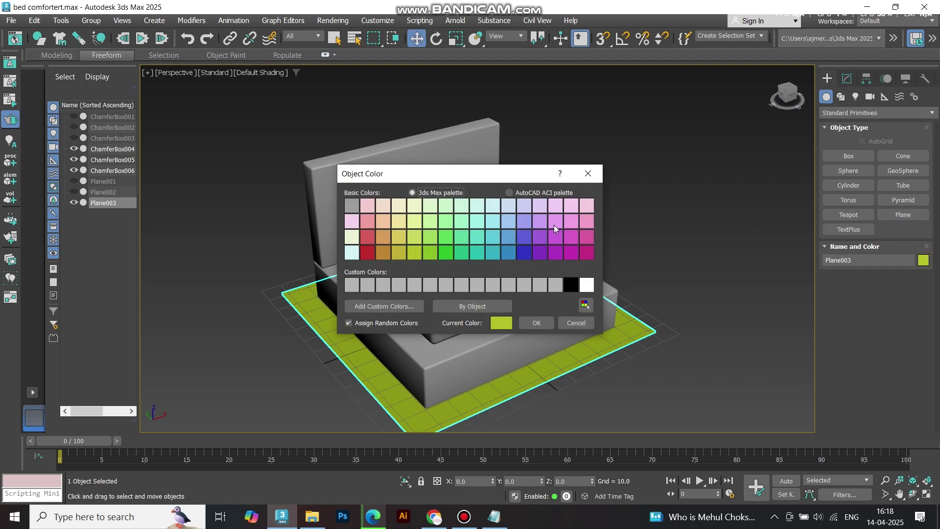
pyautogui.click(556, 204)
pyautogui.click(537, 323)
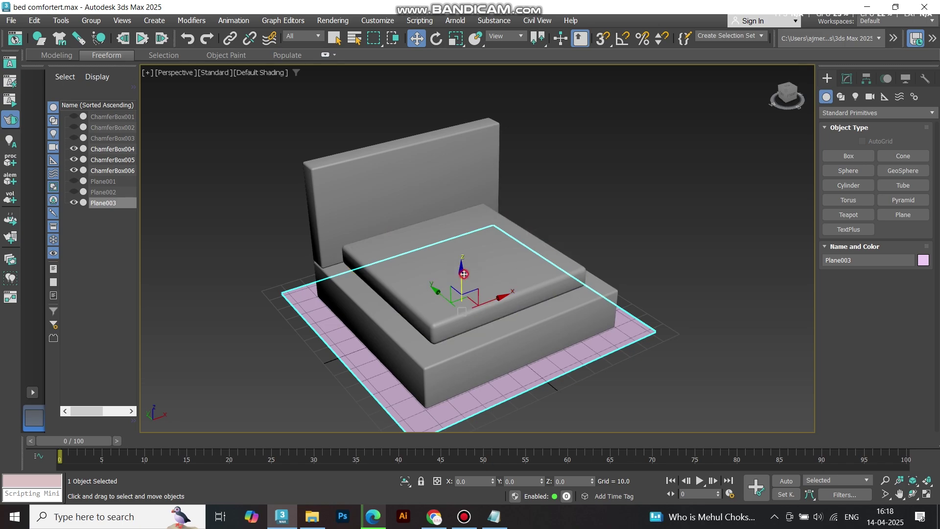
pyautogui.moveTo(460, 273); pyautogui.dragTo(438, 209)
# Give the plane 30 length and 30 width segments, with edged faces shown
pyautogui.press('F4')
pyautogui.click(851, 79)
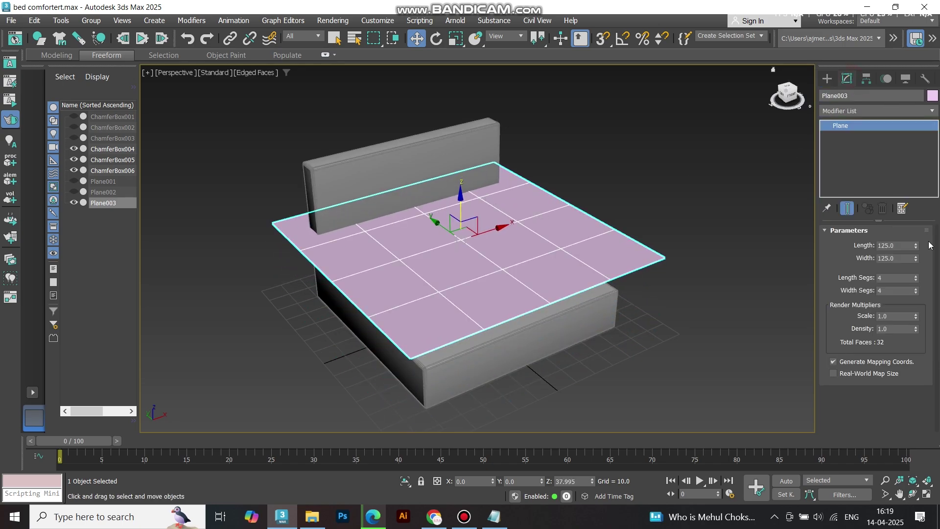
pyautogui.doubleClick(895, 278)
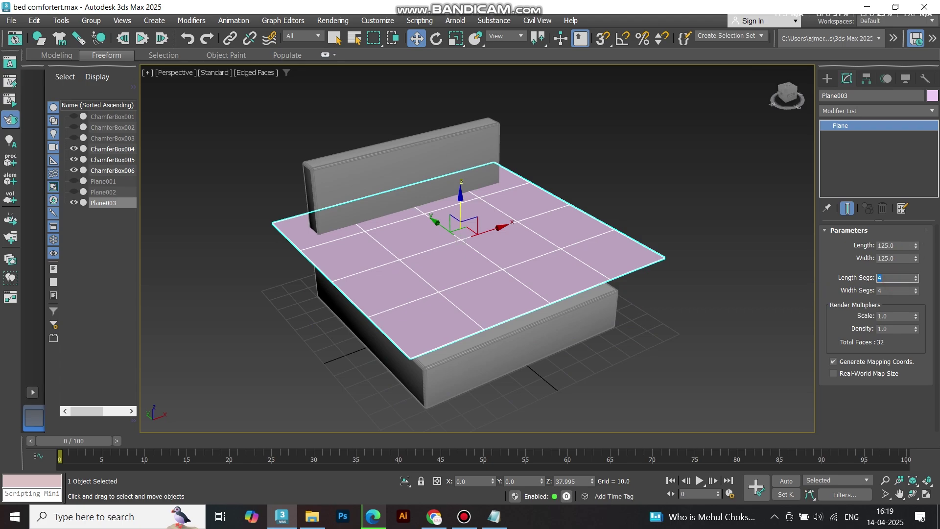
pyautogui.write('30')
pyautogui.press('Tab')
pyautogui.write('30')
pyautogui.press('Return')
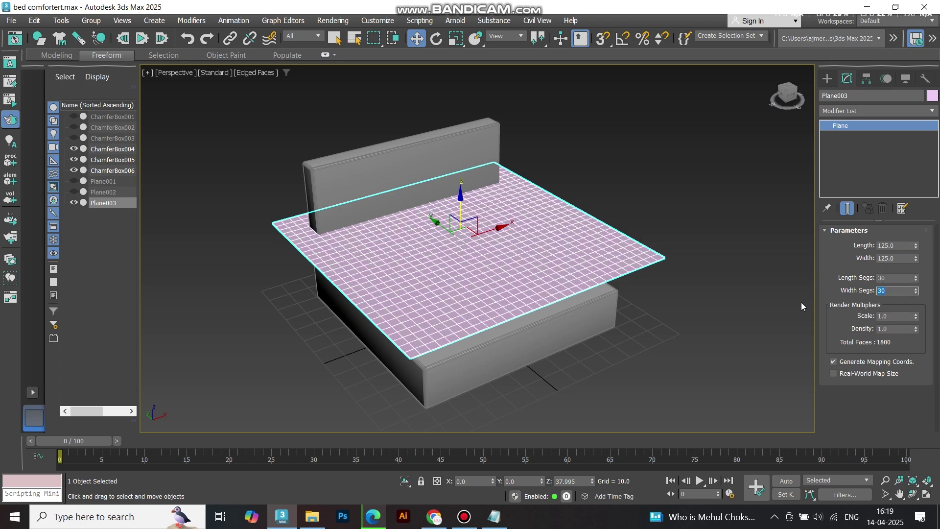
# Add a Bend modifier to the pink plane
pyautogui.click(854, 110)
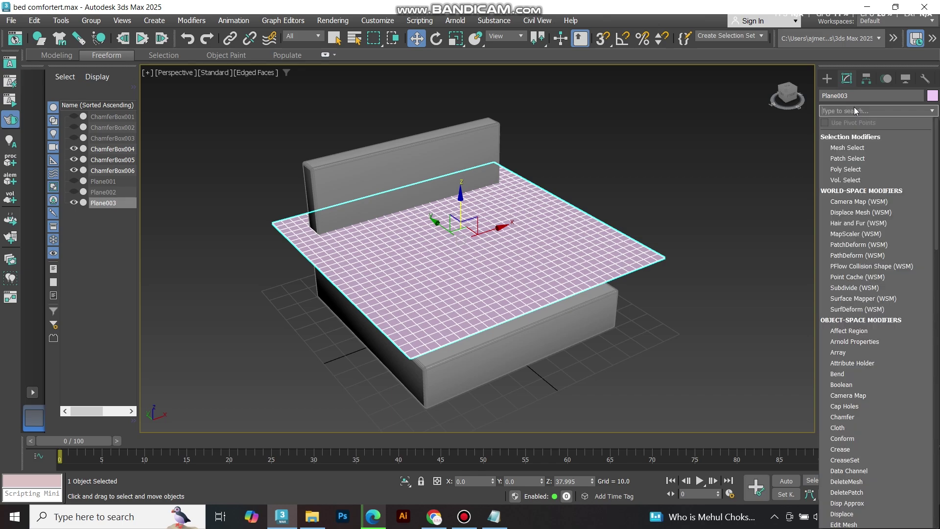
pyautogui.write('ben')
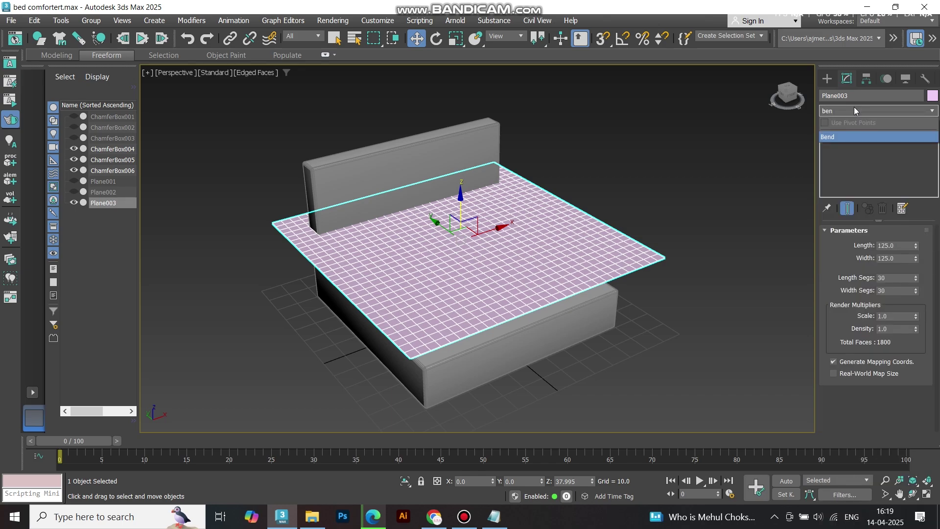
pyautogui.press('Return')
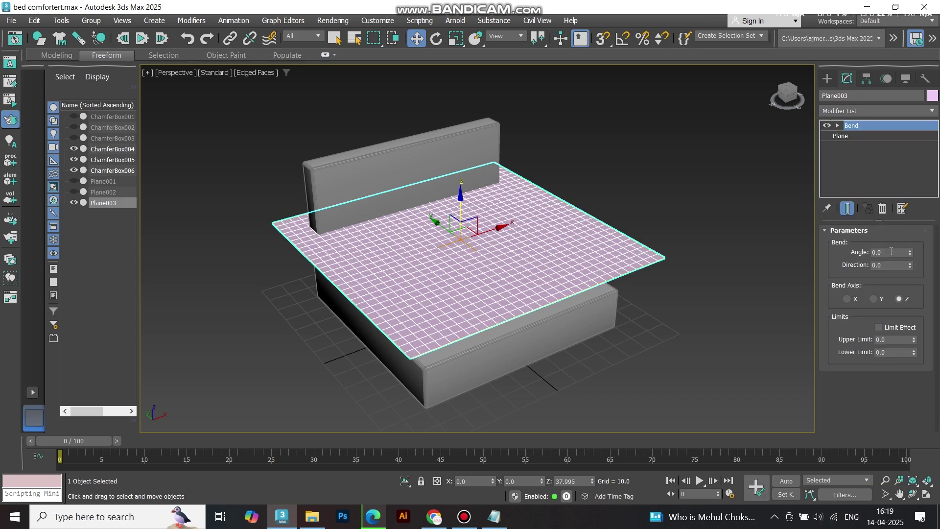
# Set the Bend to angle 180, direction 90, Y axis, with Limit Effect upper limit 35
pyautogui.click(891, 251)
pyautogui.write('180')
pyautogui.press('Tab')
pyautogui.write('90')
pyautogui.press('Tab')
pyautogui.click(874, 298)
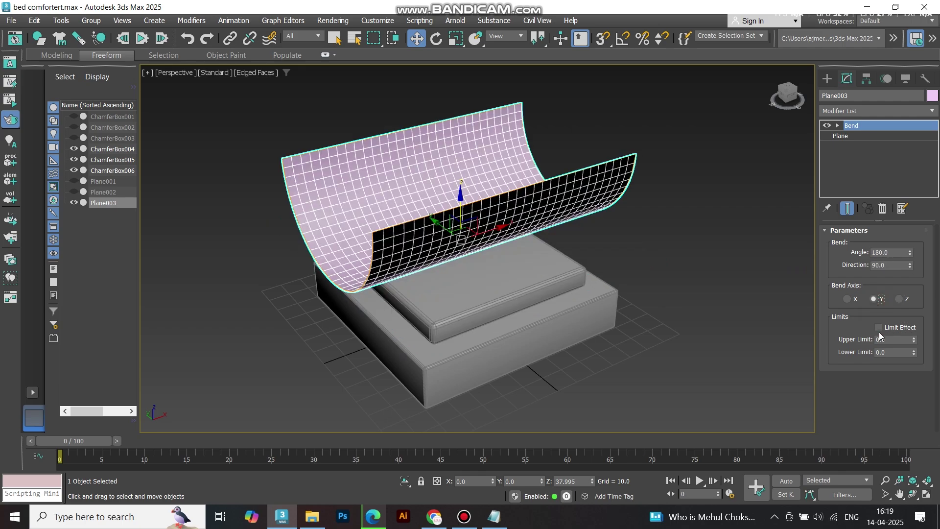
pyautogui.click(879, 327)
pyautogui.press('Tab')
pyautogui.write('35')
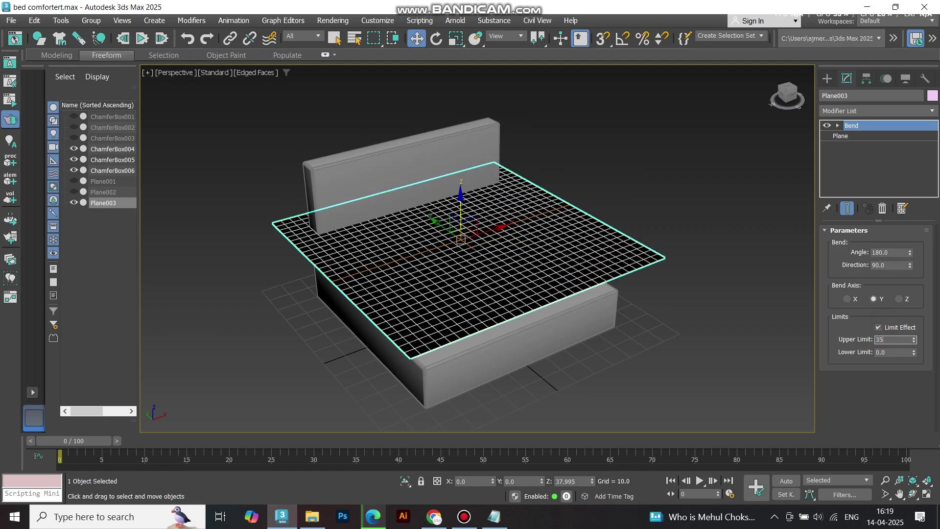
pyautogui.press('Return')
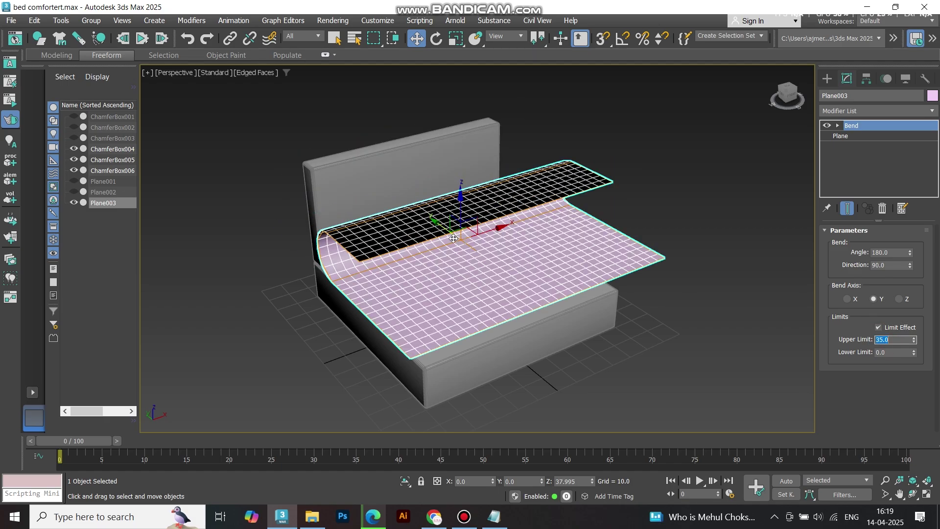
pyautogui.keyDown('alt'); pyautogui.moveTo(451, 231); pyautogui.dragTo(479, 241, button='middle'); pyautogui.keyUp('alt')
# Drag a selection box over the base, mattress and headboard chamfer boxes
pyautogui.scroll(-3, 477, 238)
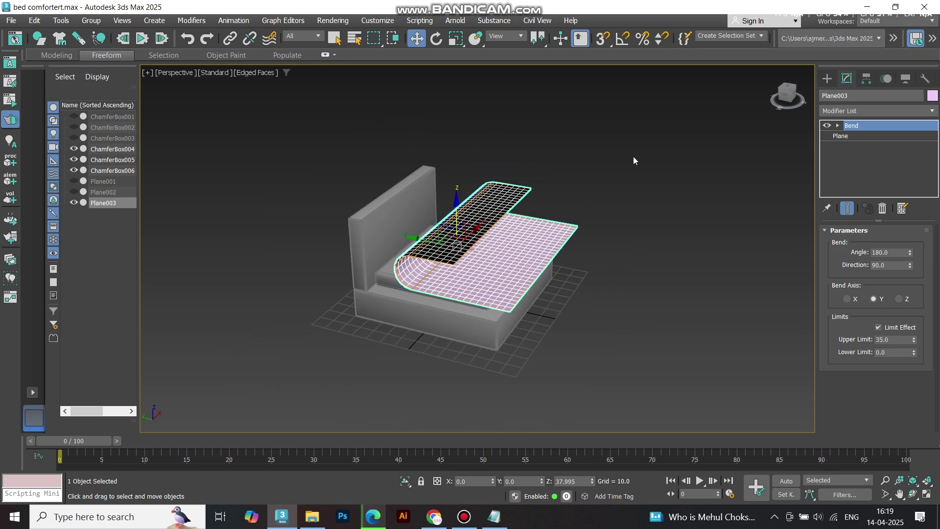
pyautogui.click(296, 178)
pyautogui.moveTo(298, 181); pyautogui.dragTo(382, 316)
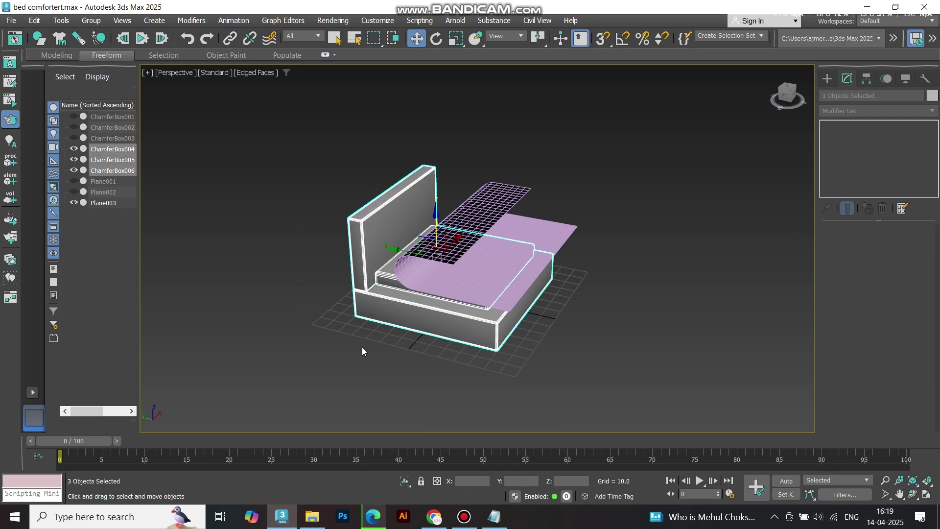
pyautogui.rightClick(599, 26)
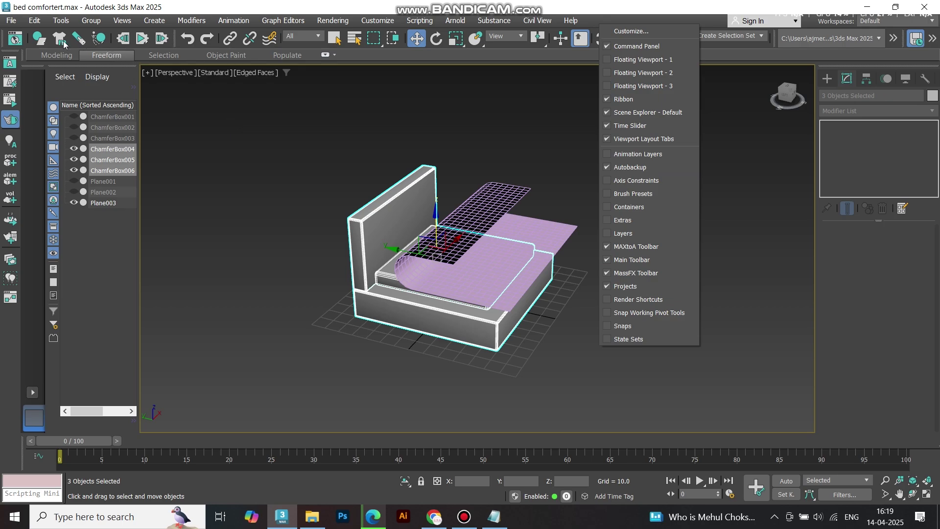
pyautogui.click(330, 243)
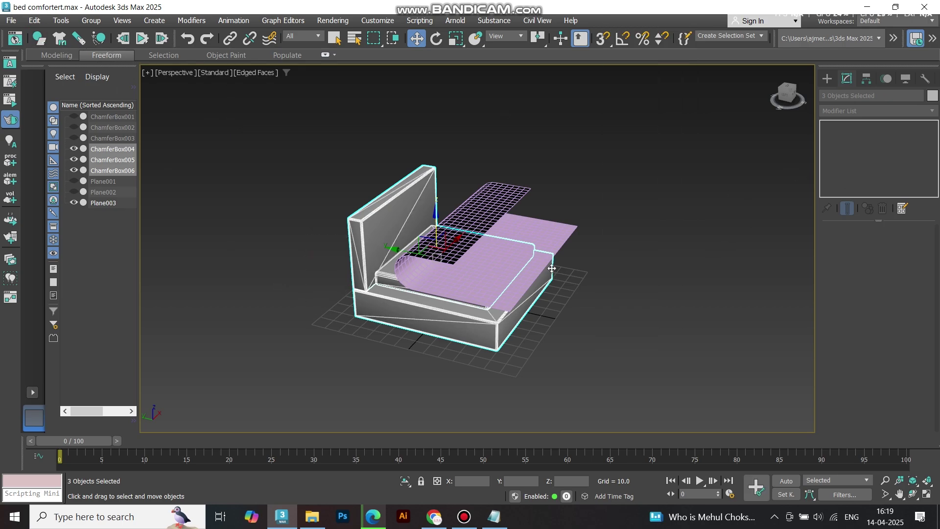
# Set ChamferBox004, 005 and 006 to Static rigid bodies, then select Plane003
pyautogui.click(444, 338)
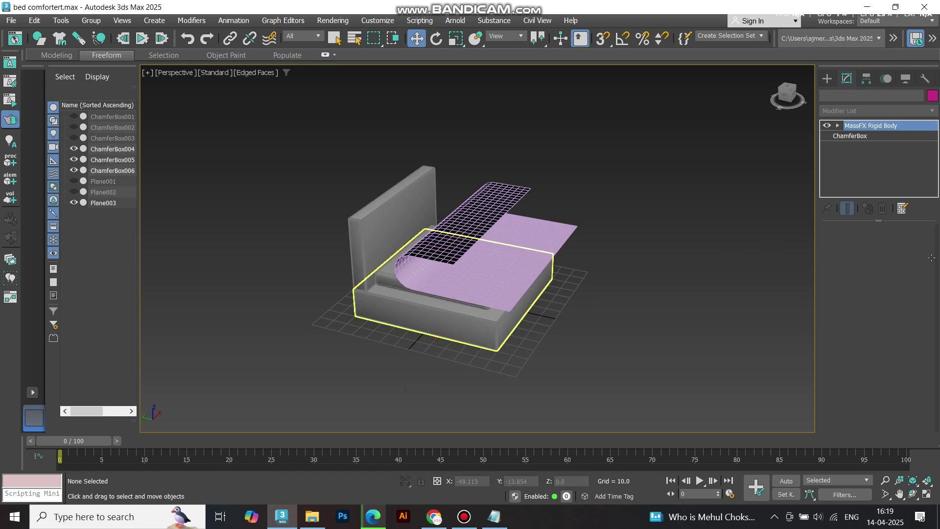
pyautogui.click(440, 318)
pyautogui.click(914, 250)
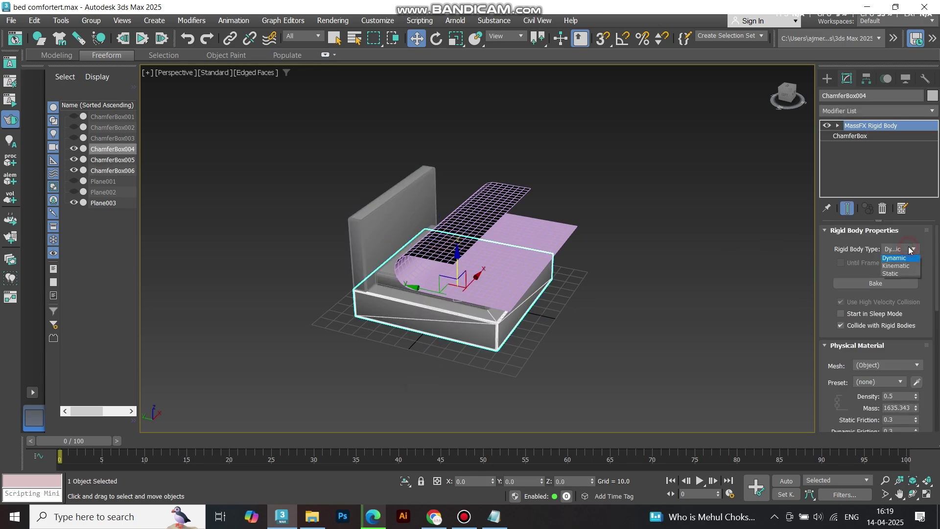
pyautogui.click(910, 276)
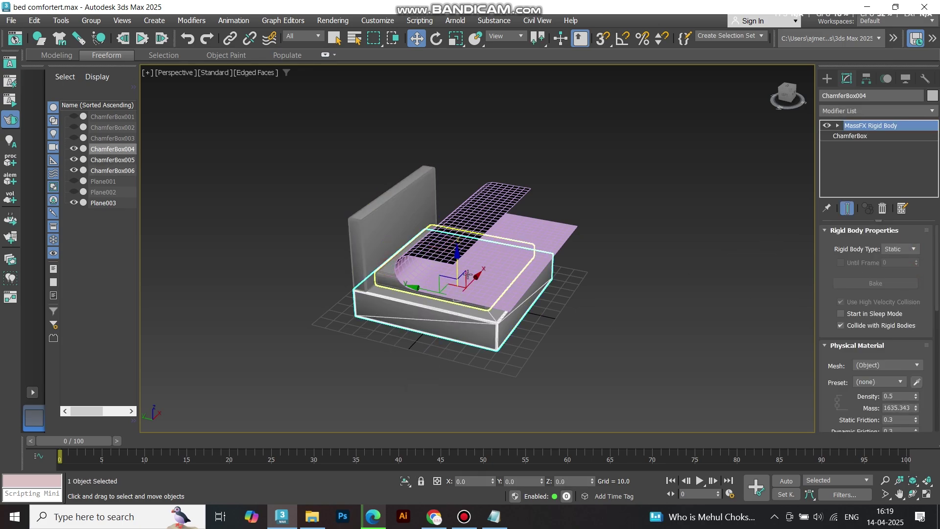
pyautogui.click(426, 297)
pyautogui.click(914, 249)
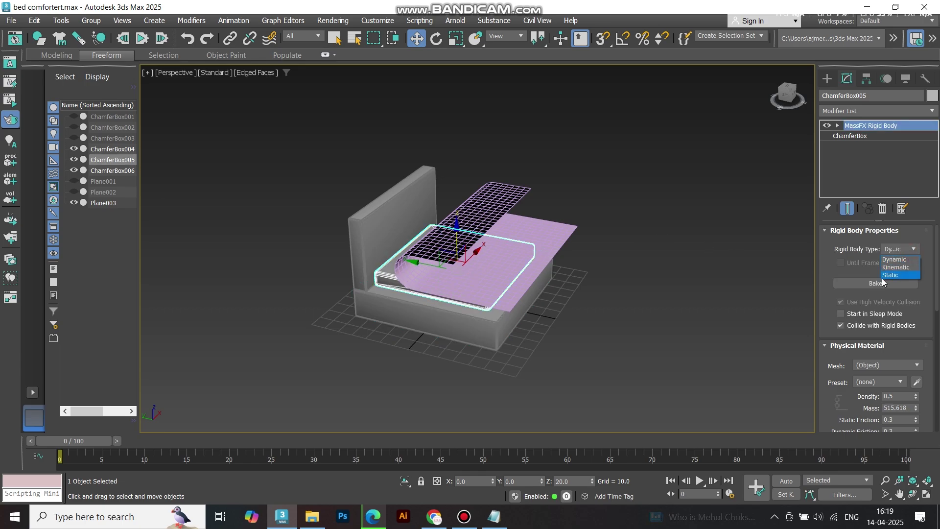
pyautogui.click(888, 275)
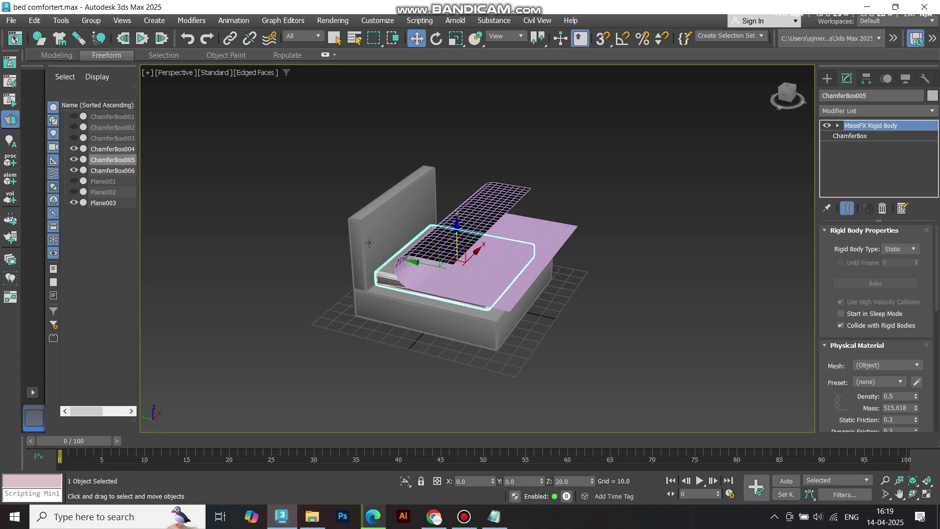
pyautogui.click(397, 215)
pyautogui.click(902, 249)
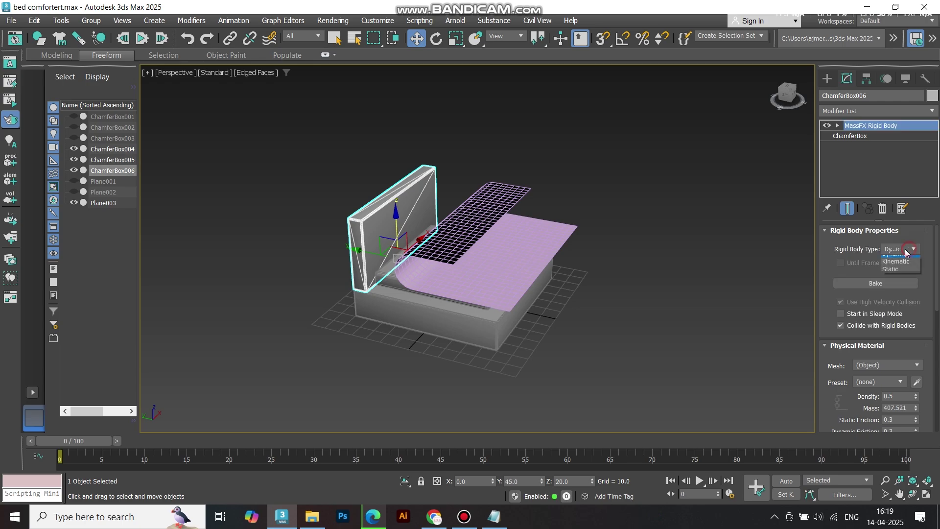
pyautogui.click(896, 275)
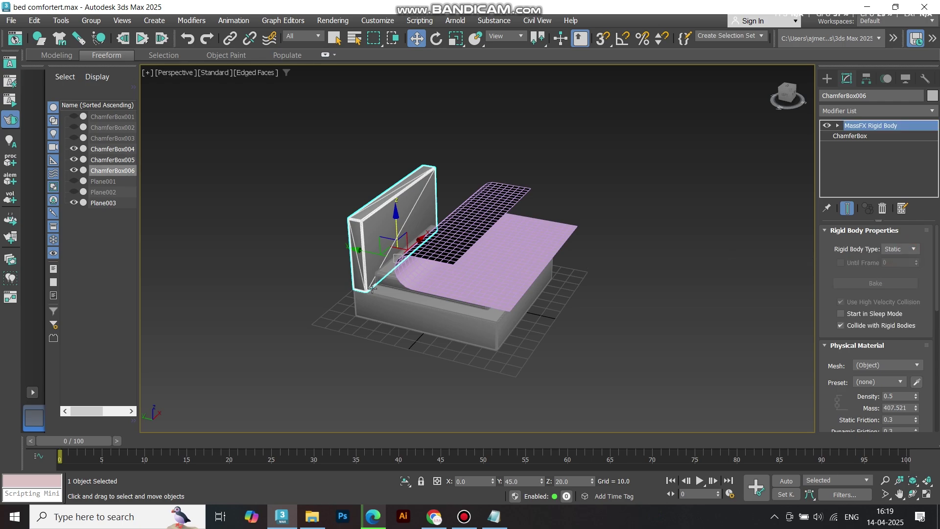
pyautogui.click(462, 261)
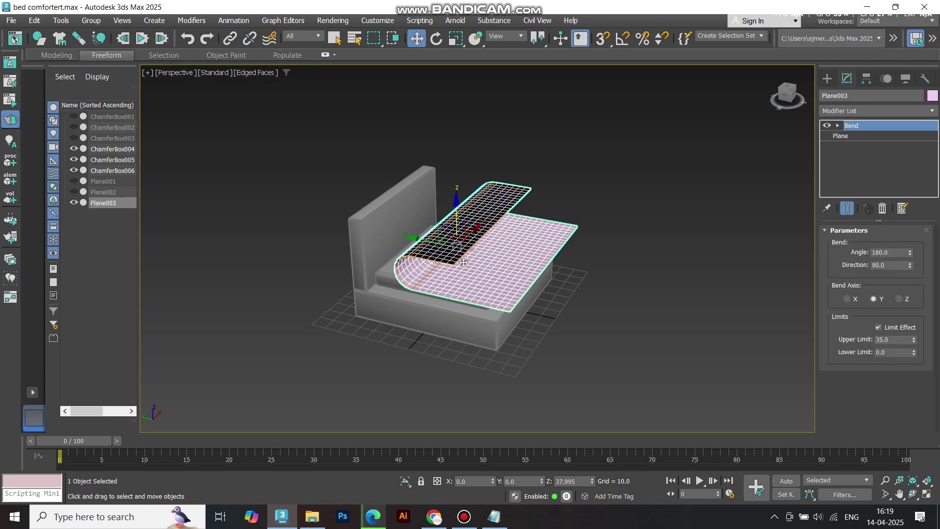
# Apply mCloth to the plane and load the Cotton fabric preset
pyautogui.press('F4')
pyautogui.click(63, 42)
pyautogui.scroll(-3, 930, 289)
pyautogui.scroll(-10, 929, 289)
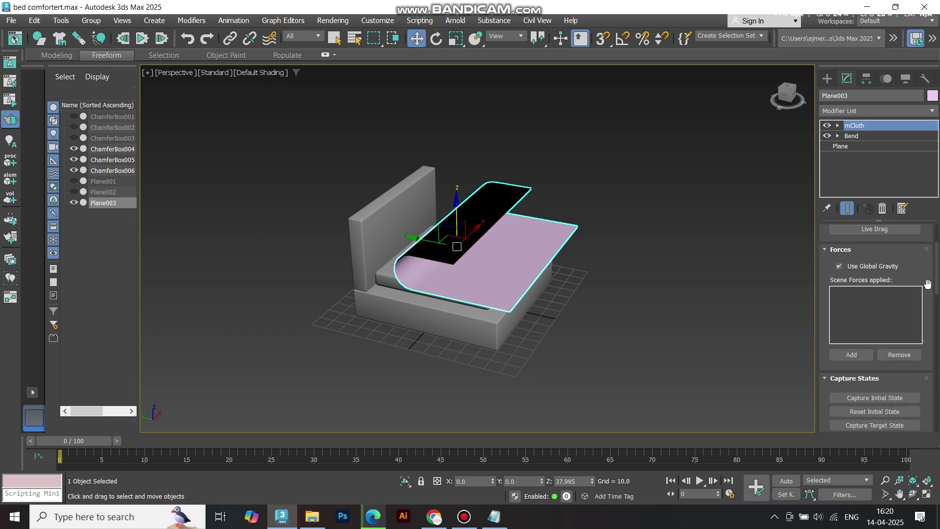
pyautogui.scroll(-2, 927, 284)
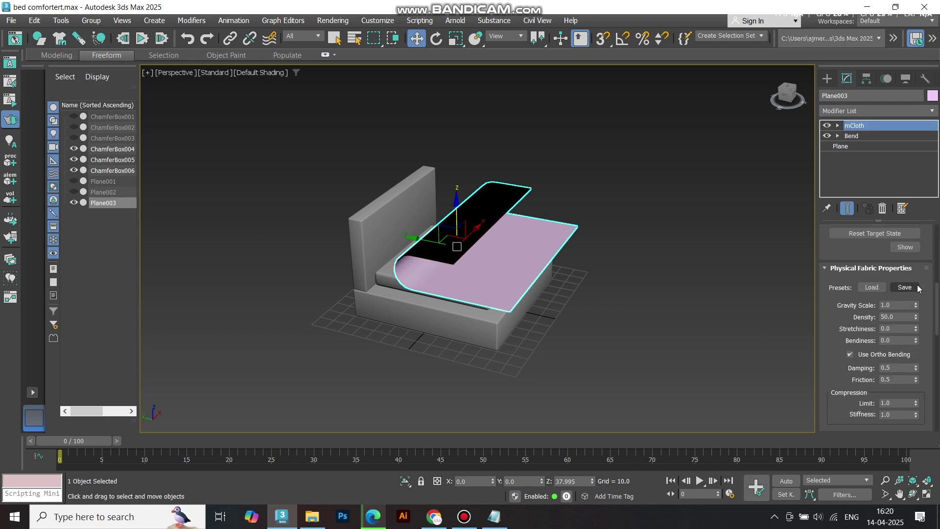
pyautogui.click(872, 287)
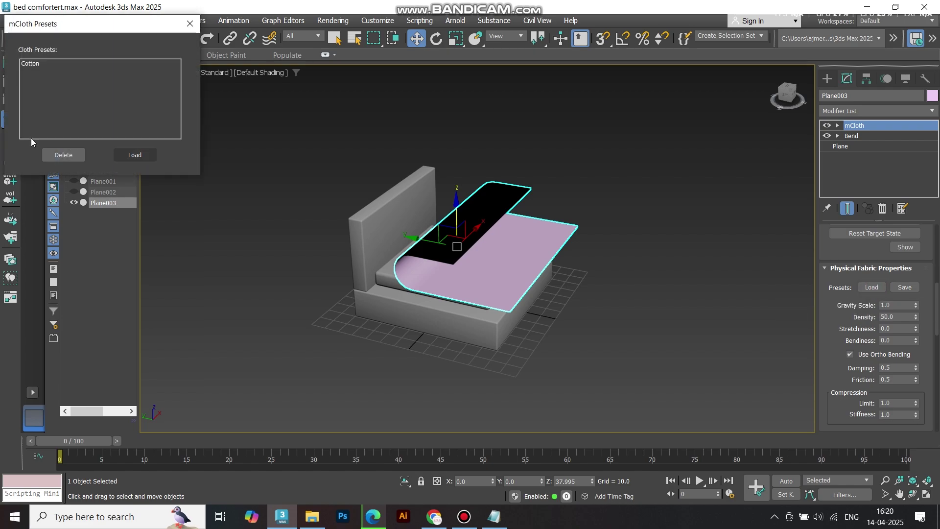
pyautogui.doubleClick(34, 63)
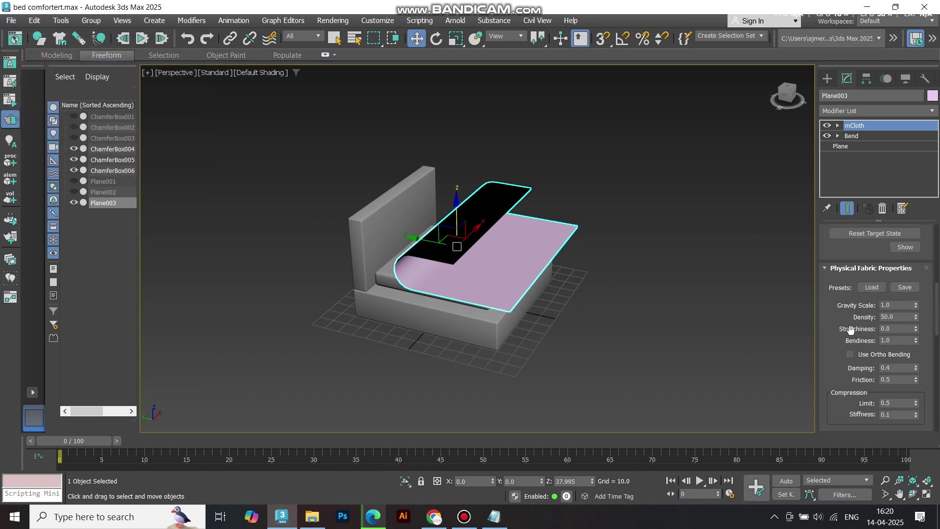
# Set the cloth's Friction to 1.0 and Self Thickness to 4.0
pyautogui.scroll(-2, 839, 325)
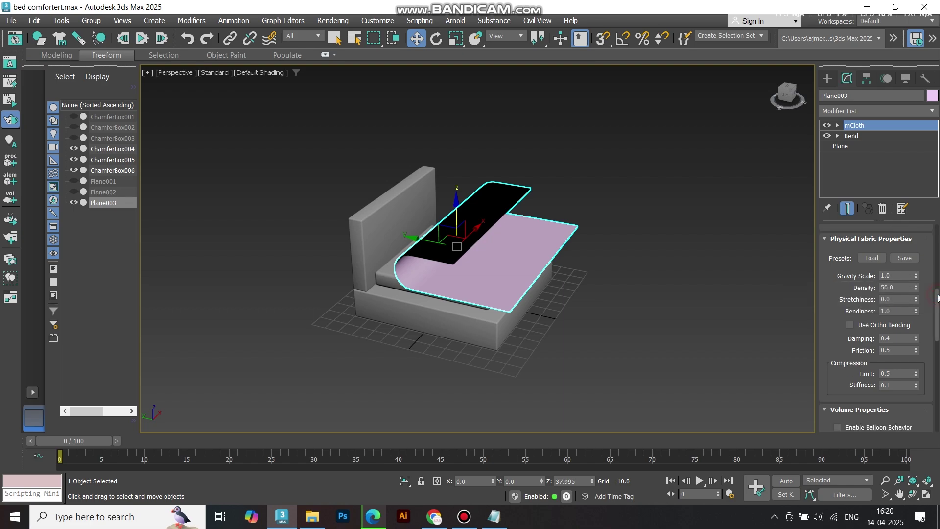
pyautogui.scroll(-5, 938, 298)
pyautogui.doubleClick(895, 264)
pyautogui.write('1')
pyautogui.press('Return')
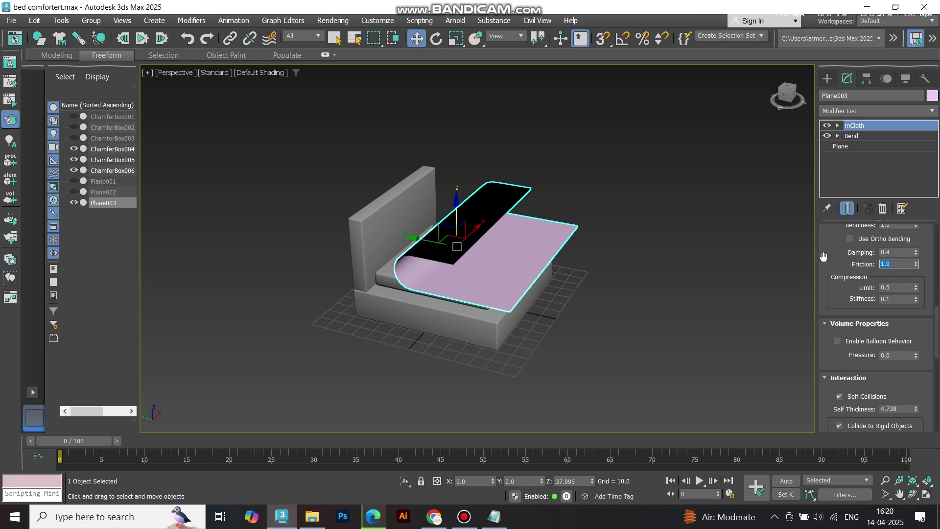
pyautogui.scroll(-3, 936, 345)
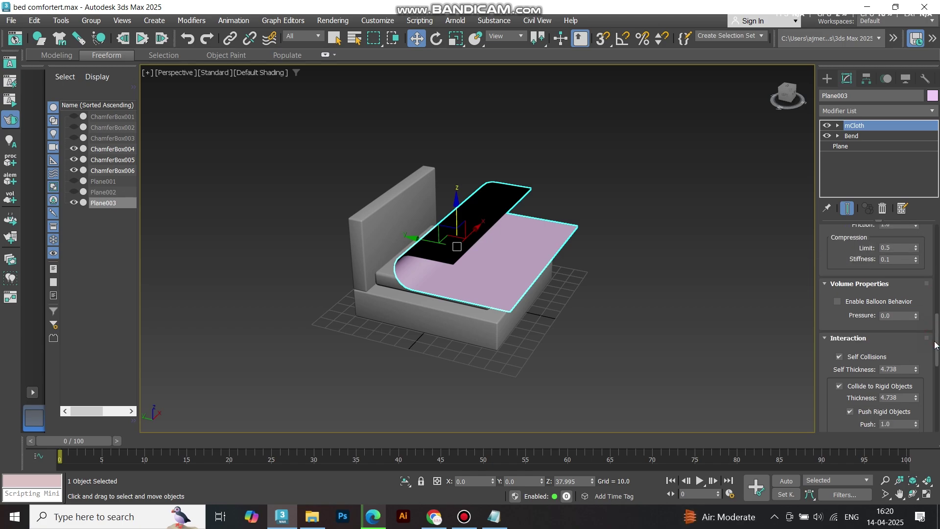
pyautogui.scroll(-3, 936, 345)
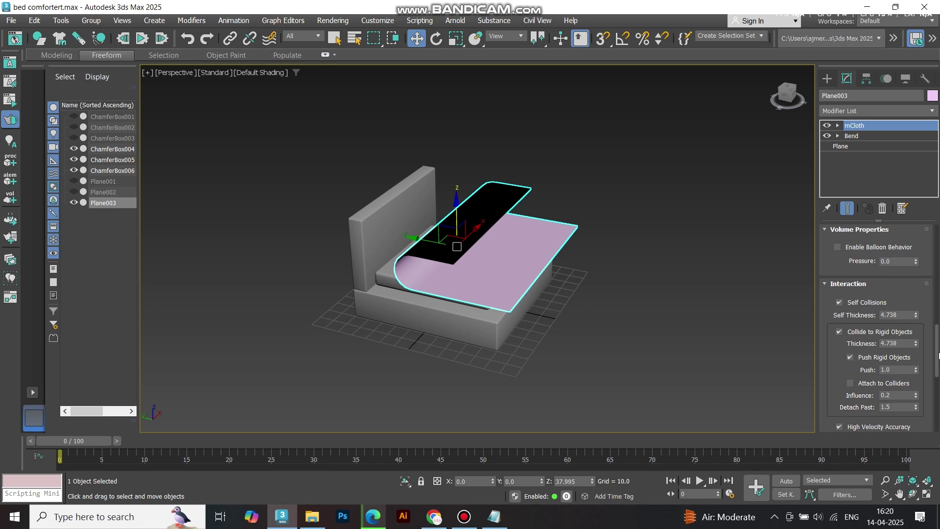
pyautogui.doubleClick(900, 315)
pyautogui.write('4.0')
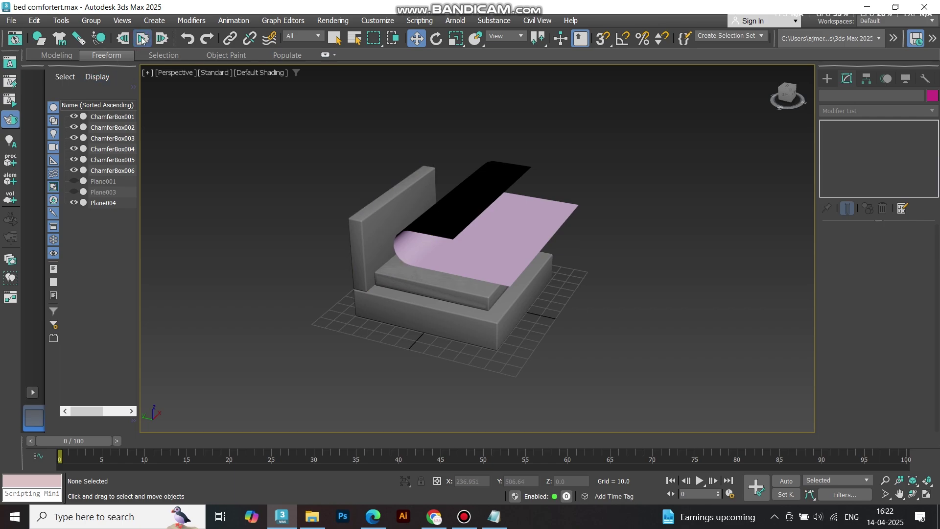
# Play the animation so the mCloth comforter drapes over the mattress and bed sides
pyautogui.press('/')
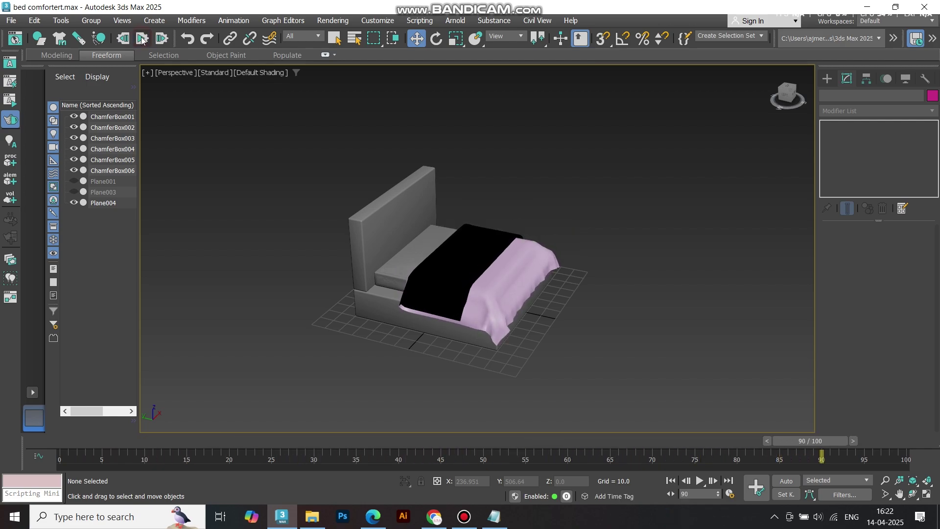
# Convert the draped Plane004 comforter to an Editable Poly
pyautogui.click(441, 264)
pyautogui.rightClick(473, 152)
pyautogui.moveTo(529, 321)
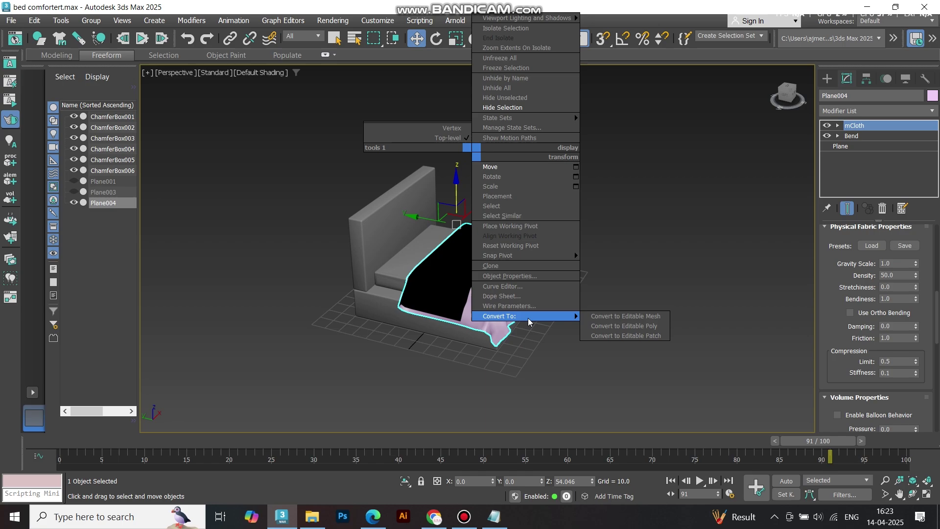
pyautogui.click(609, 327)
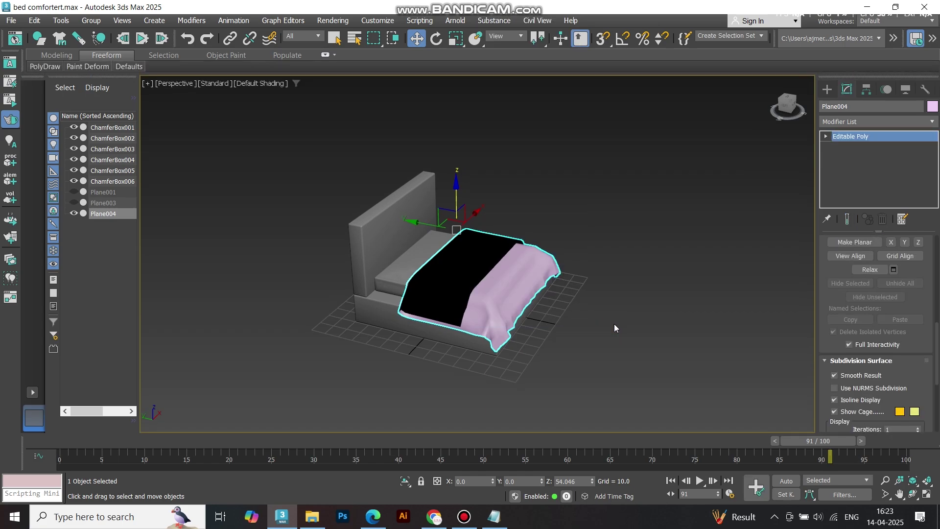
# Add a Shell modifier to the draped comforter Plane004
pyautogui.click(856, 120)
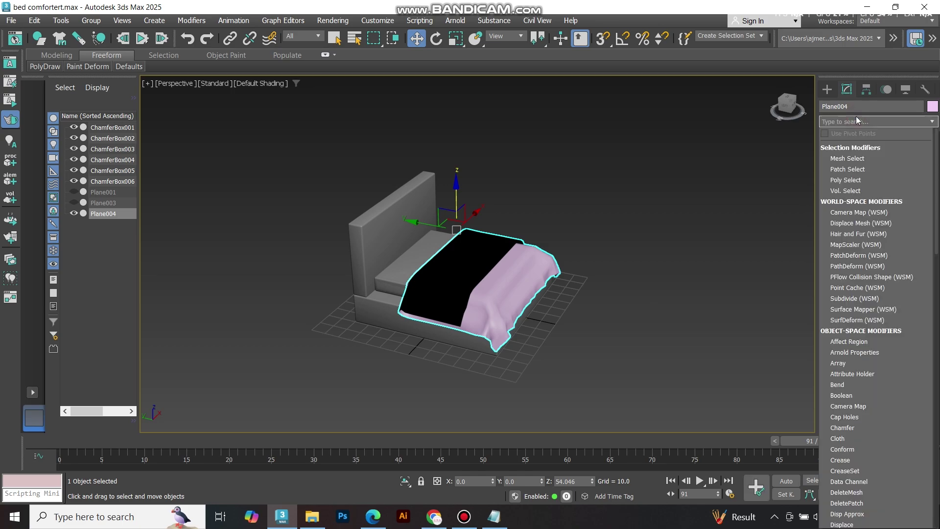
pyautogui.write('shell')
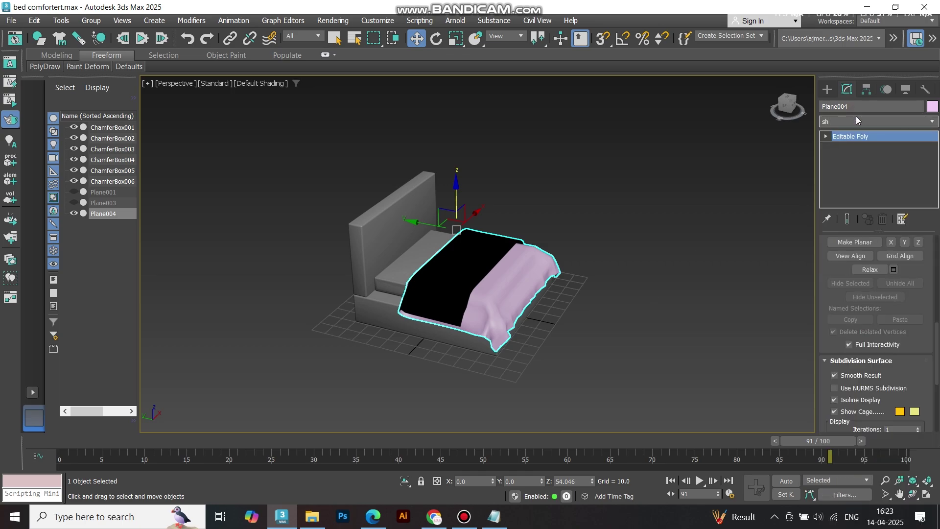
pyautogui.press('Return')
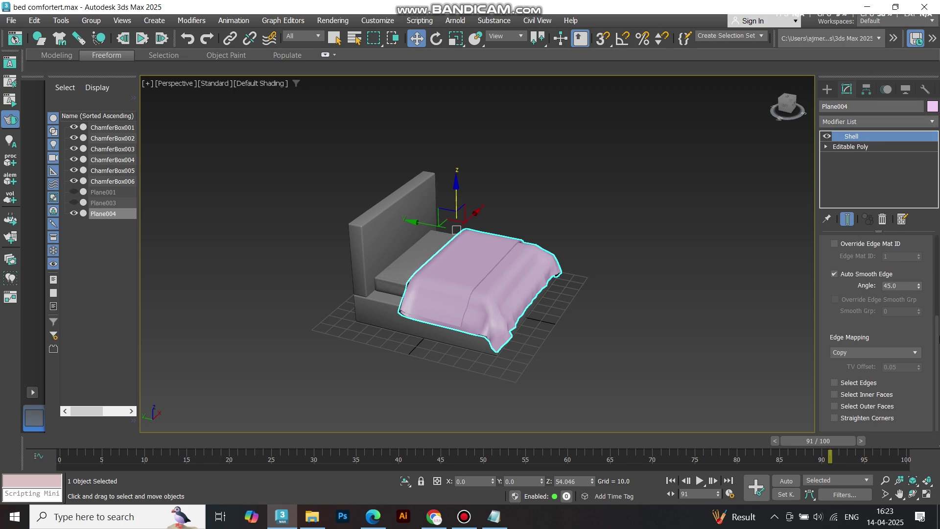
# Show edged faces and raise the Shell's outer amount to about 1.31
pyautogui.scroll(5, 938, 338)
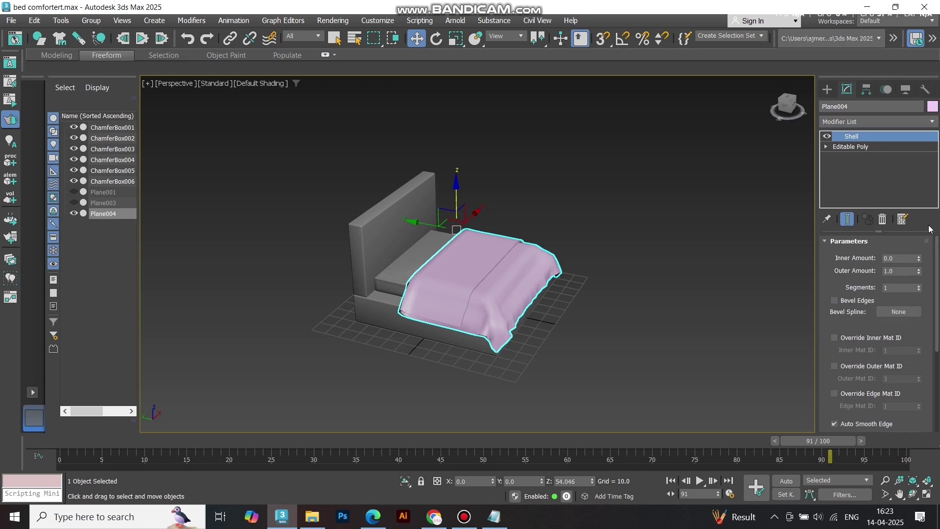
pyautogui.scroll(8, 498, 280)
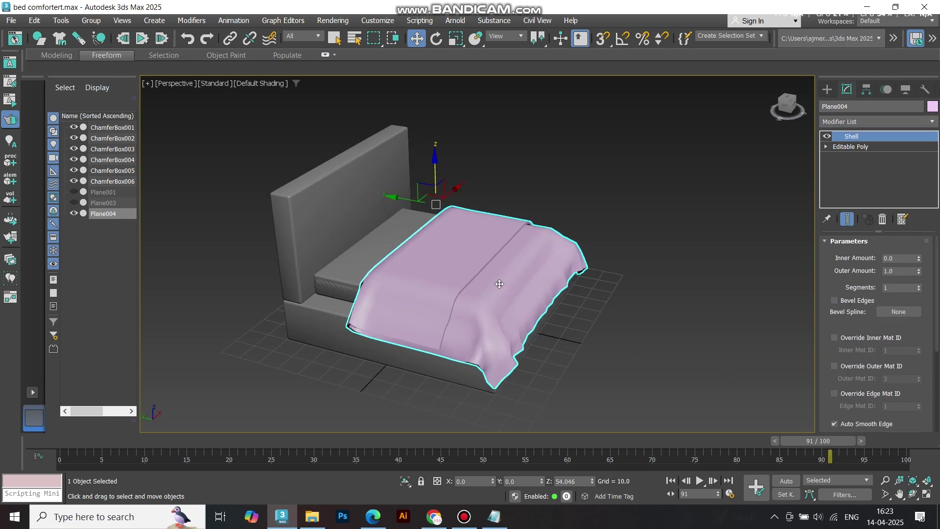
pyautogui.keyDown('alt'); pyautogui.moveTo(484, 283); pyautogui.dragTo(546, 226, button='middle'); pyautogui.keyUp('alt')
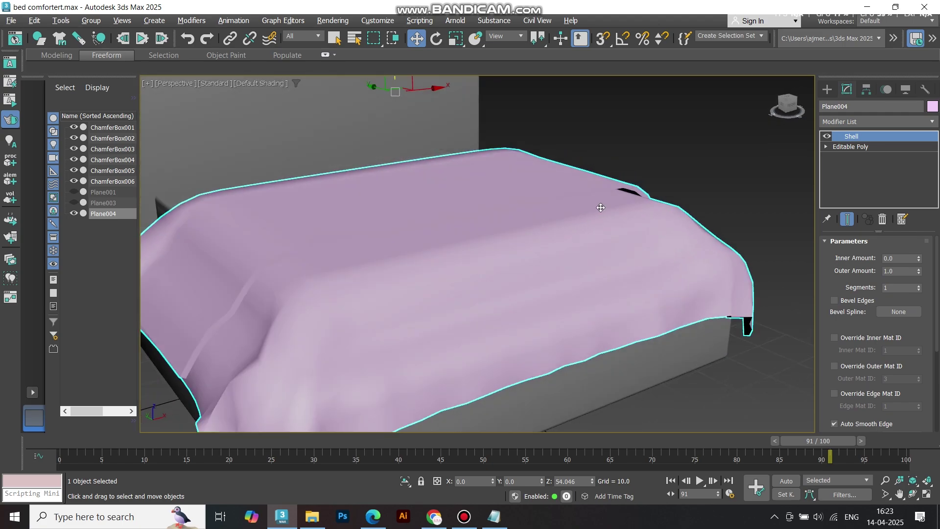
pyautogui.scroll(5, 601, 208)
pyautogui.press('F4')
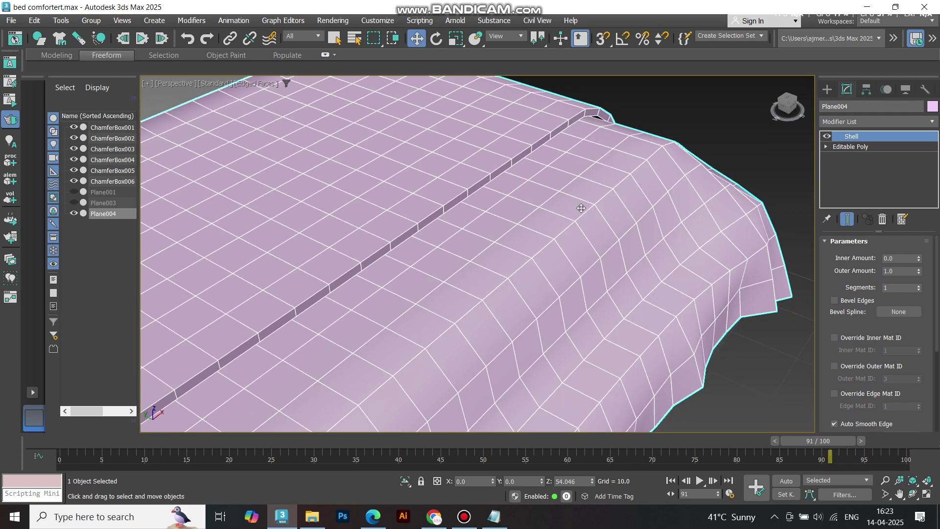
pyautogui.keyDown('alt'); pyautogui.moveTo(581, 208); pyautogui.dragTo(647, 182, button='middle'); pyautogui.keyUp('alt')
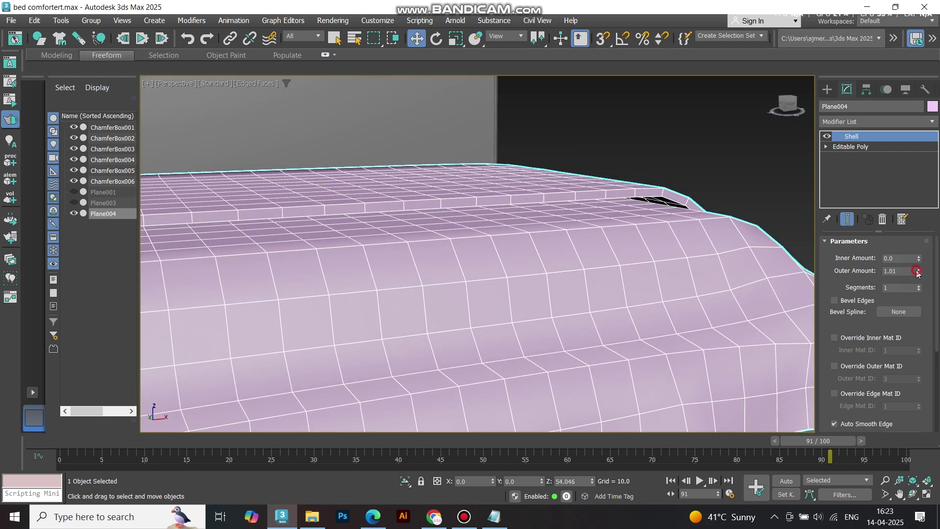
pyautogui.moveTo(917, 273); pyautogui.dragTo(916, 249)
pyautogui.scroll(-10, 730, 278)
pyautogui.keyDown('alt'); pyautogui.moveTo(730, 278); pyautogui.dragTo(744, 264, button='middle'); pyautogui.keyUp('alt')
# Add TurboSmooth above the Shell at 2 iterations, then hide edged faces to review the comforter
pyautogui.click(860, 123)
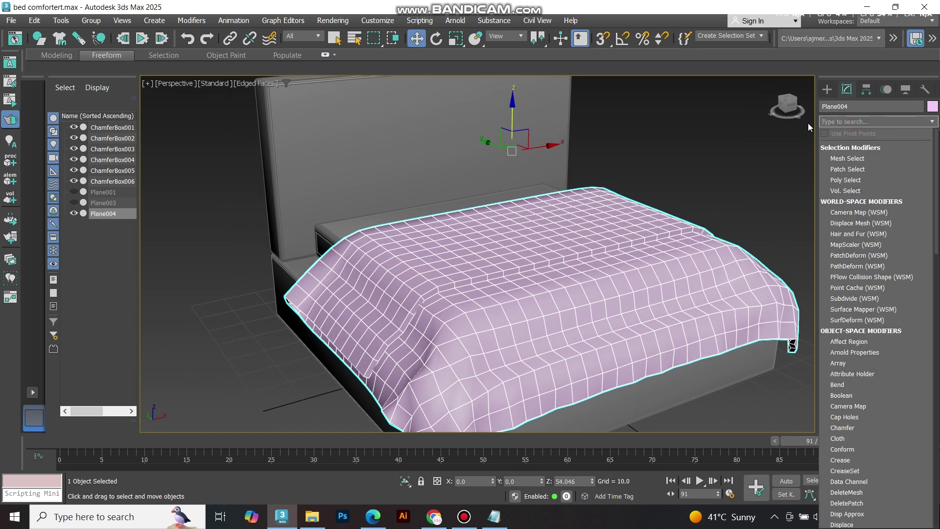
pyautogui.scroll(-10, 859, 275)
pyautogui.click(859, 276)
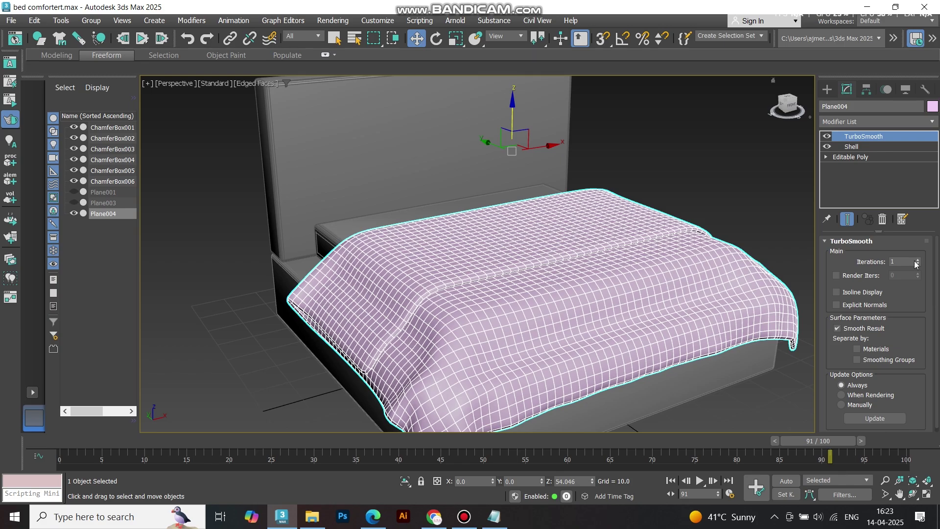
pyautogui.click(916, 262)
pyautogui.press('F4')
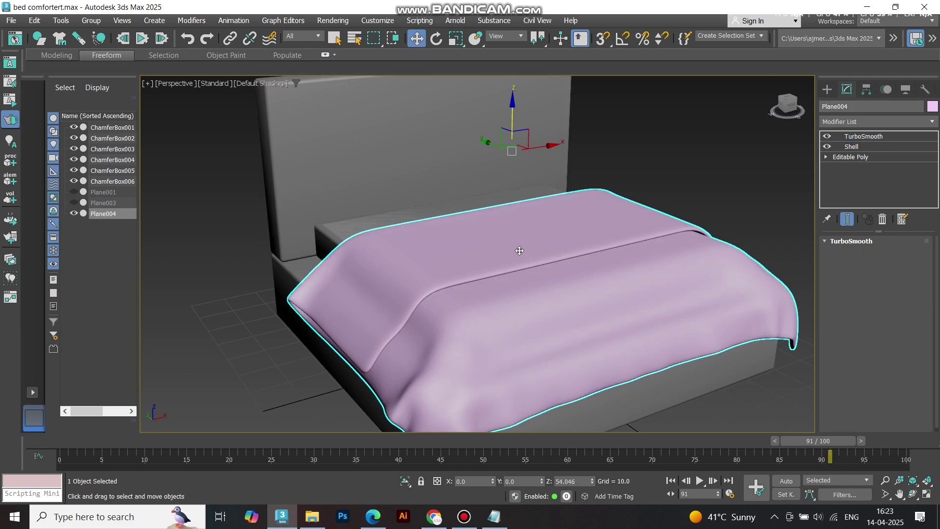
pyautogui.scroll(-5, 510, 243)
pyautogui.moveTo(509, 245)
pyautogui.keyDown('alt'); pyautogui.mouseDown(button='middle')
pyautogui.moveTo(568, 300)
pyautogui.moveTo(399, 277)
pyautogui.moveTo(403, 230)
pyautogui.moveTo(494, 265)
pyautogui.moveTo(550, 269)
pyautogui.moveTo(510, 310)
pyautogui.moveTo(585, 248)
pyautogui.mouseUp(button='middle'); pyautogui.keyUp('alt')
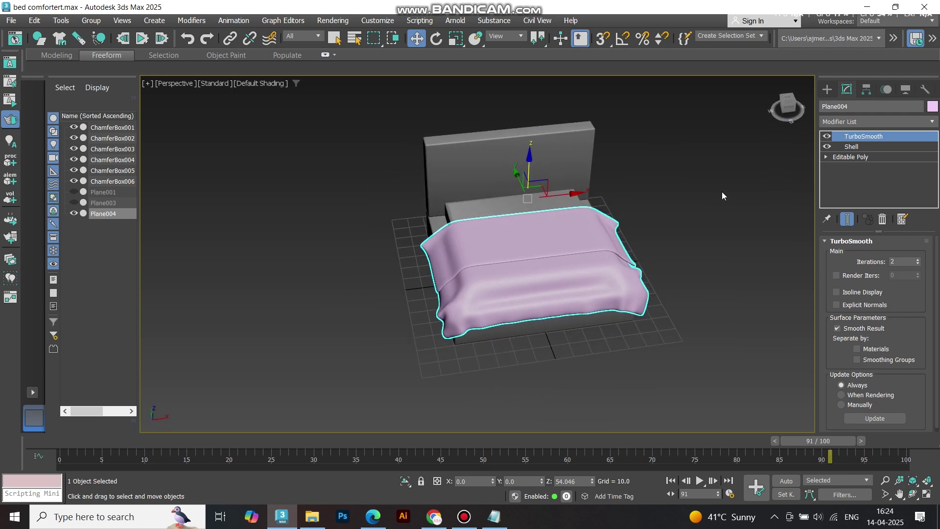